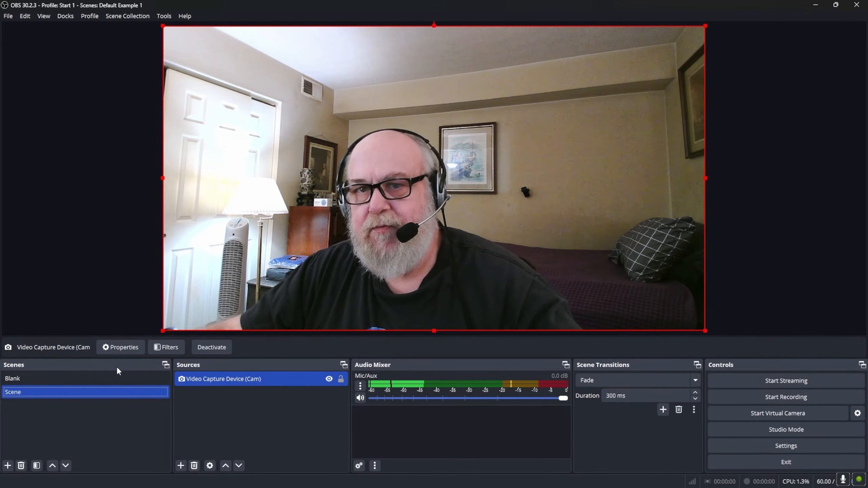
View the Blank scene, and return to the scene containing the camera source.
left_click(22, 381)
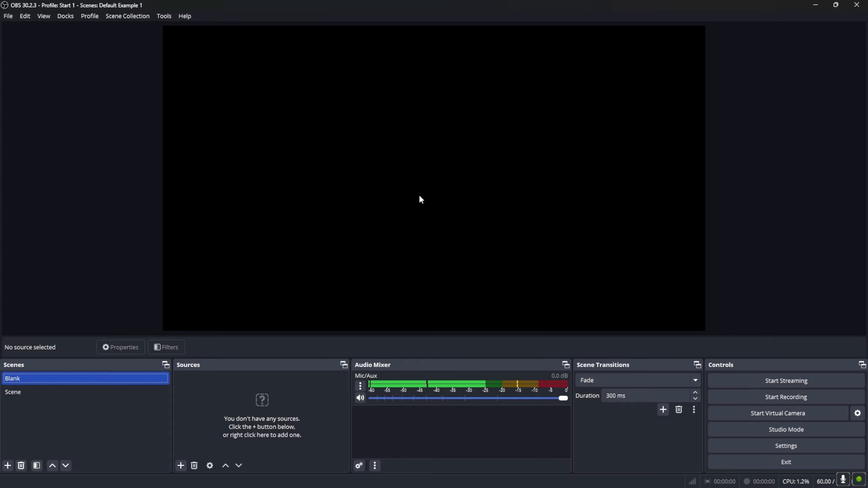
left_click(50, 392)
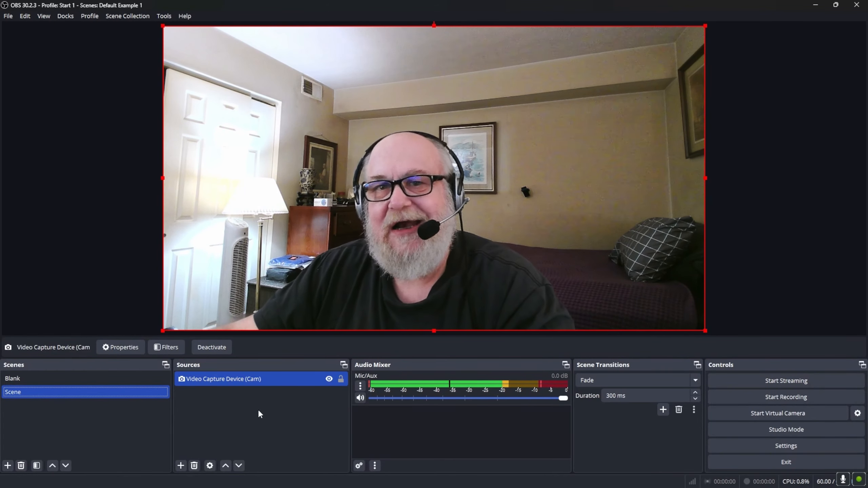
Add a color source named Color Source 1 to the scene and set its color to #55aa7f.
left_click(181, 466)
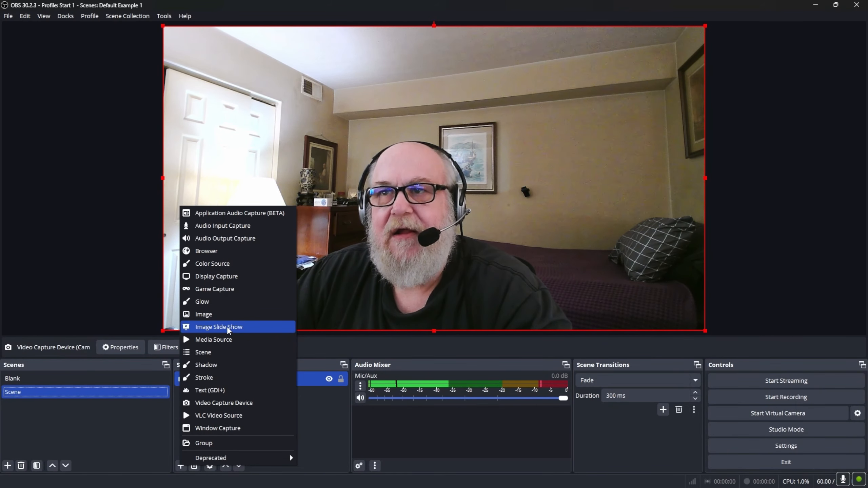
left_click(221, 265)
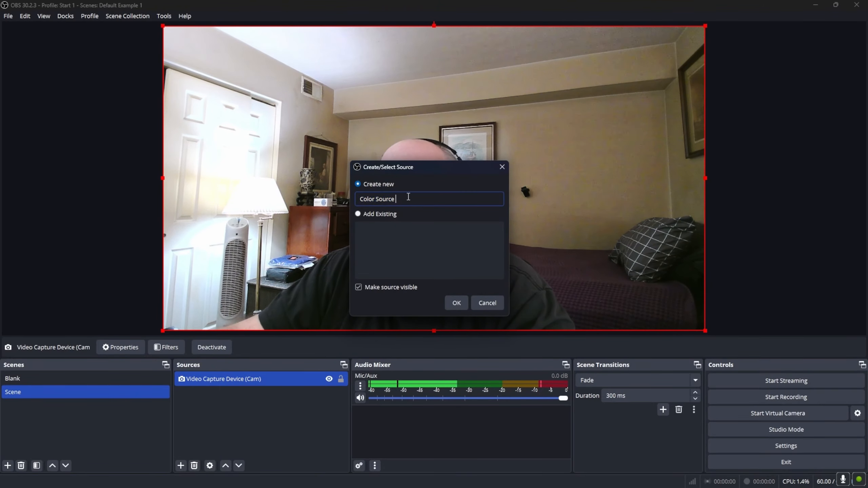
left_click(457, 303)
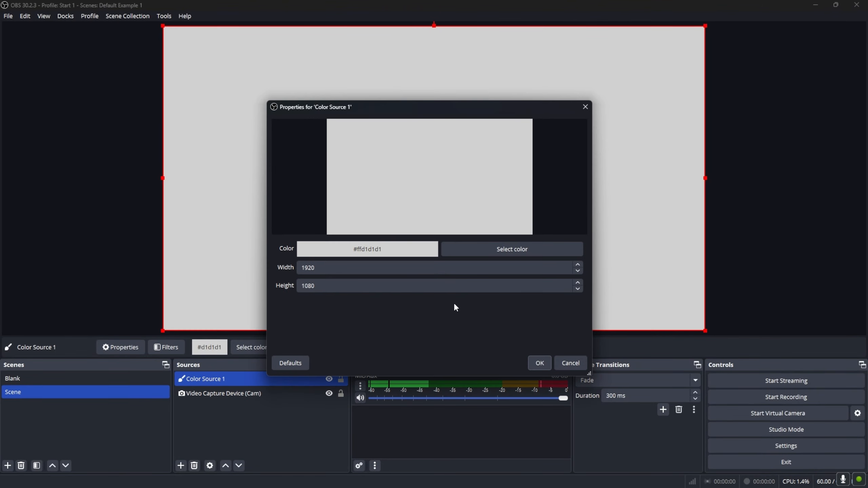
left_click(504, 251)
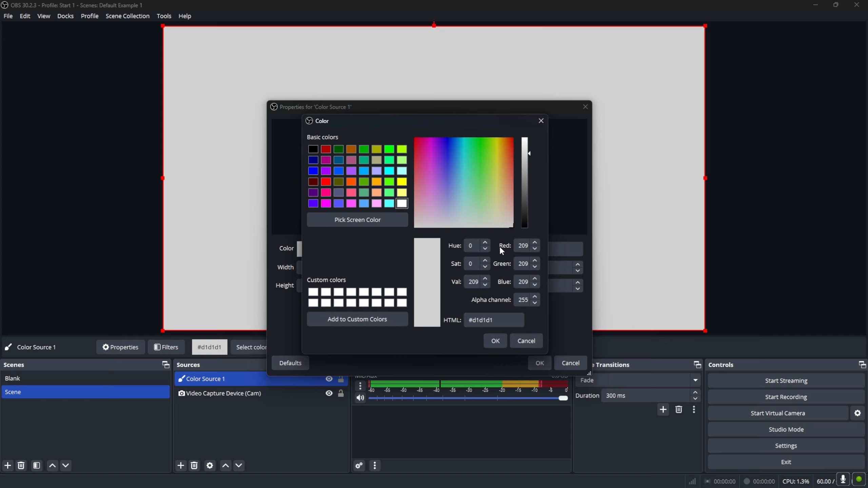
left_click(314, 150)
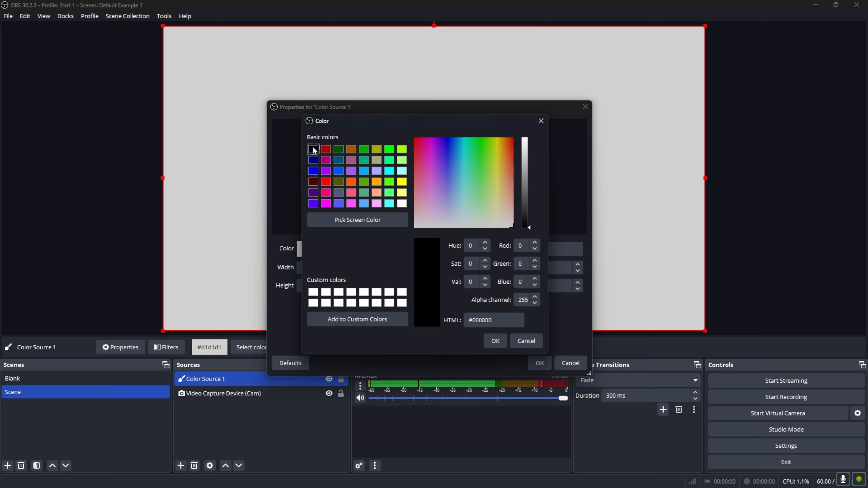
left_click(364, 193)
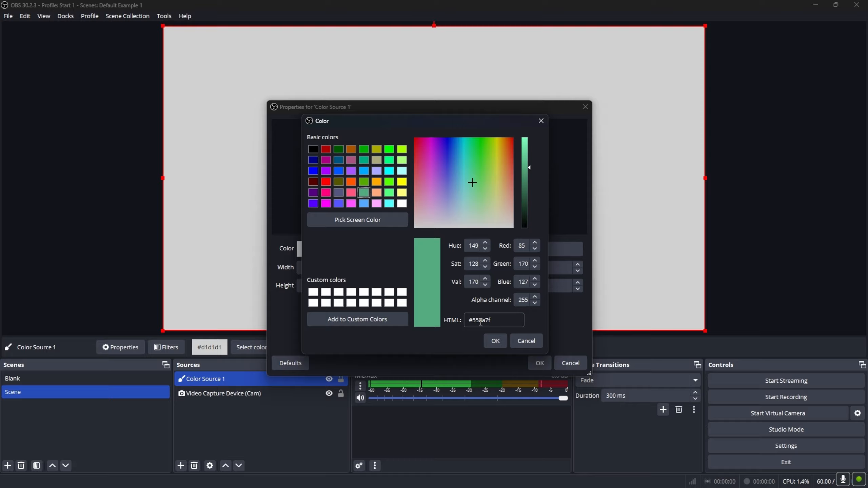
left_click(497, 340)
left_click(536, 362)
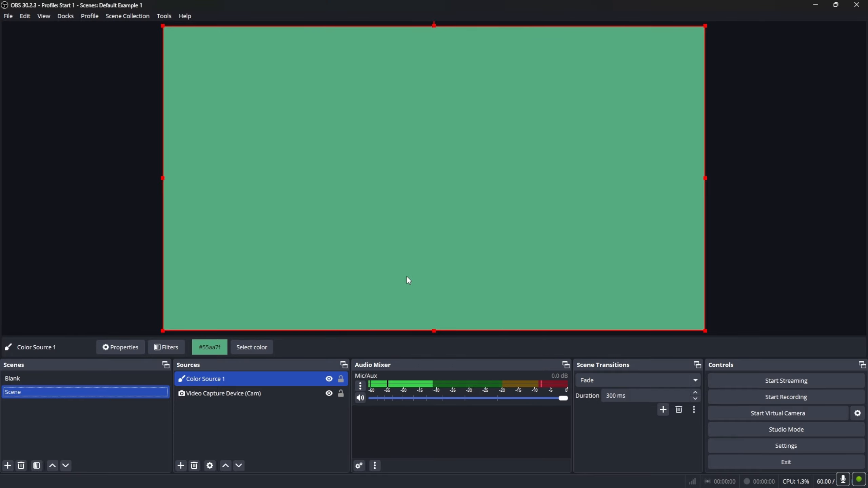
Shrink Color Source 1 vertically to a thin strip along the canvas's upper edge, leaving about 1048 px beneath it.
left_click_drag(435, 329, 493, 329)
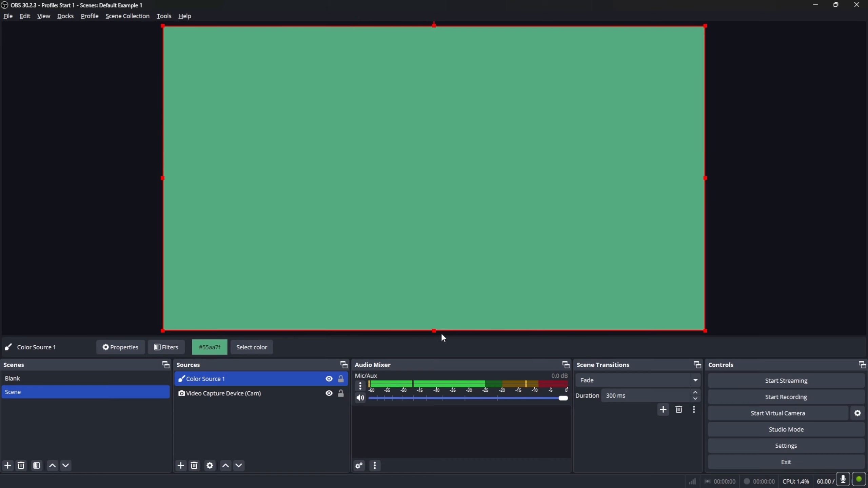
left_click_drag(434, 331, 442, 35)
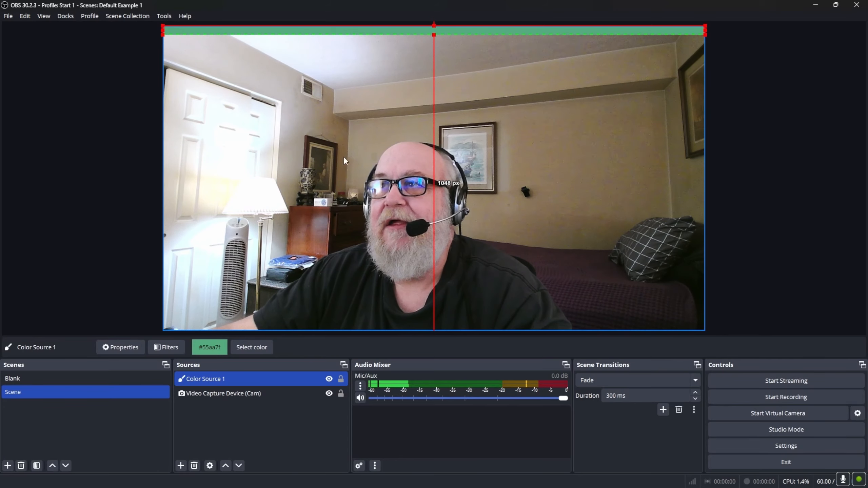
Add a second color source with the default name Color Source and set its color to #aaff00.
left_click(181, 466)
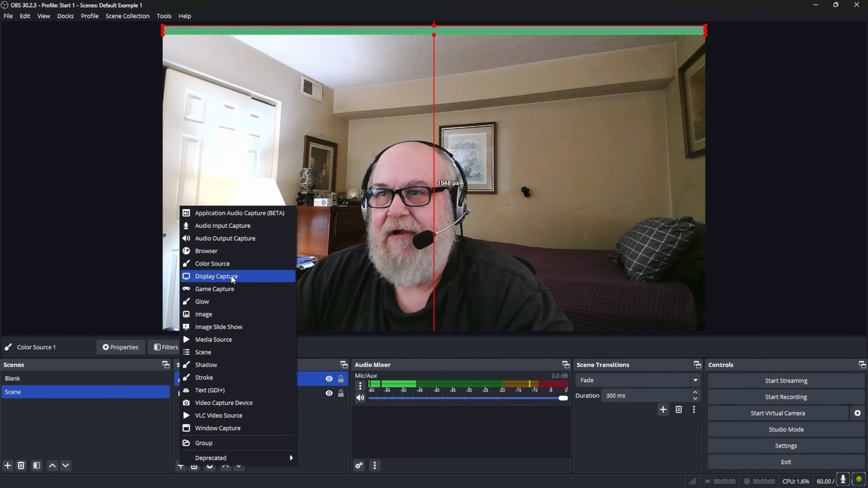
left_click(223, 264)
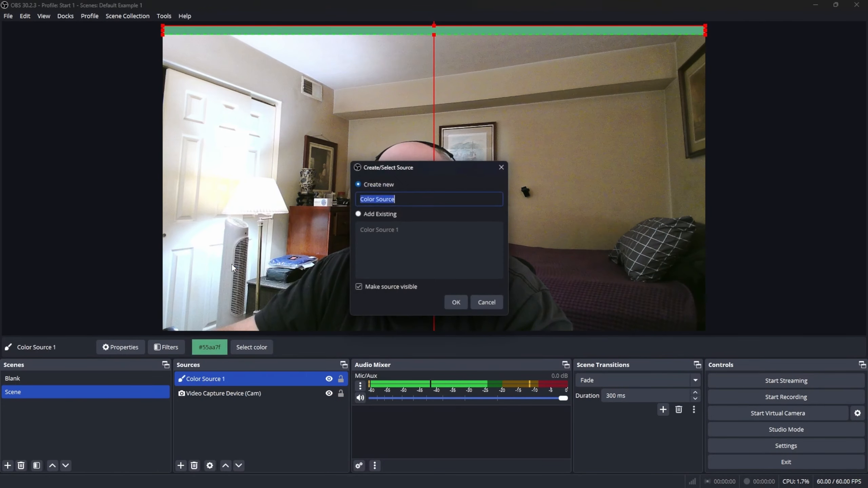
left_click(456, 303)
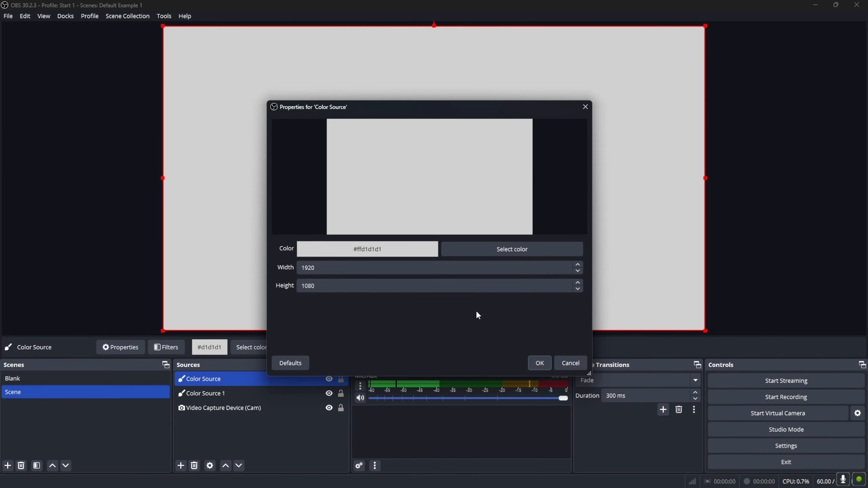
left_click(525, 251)
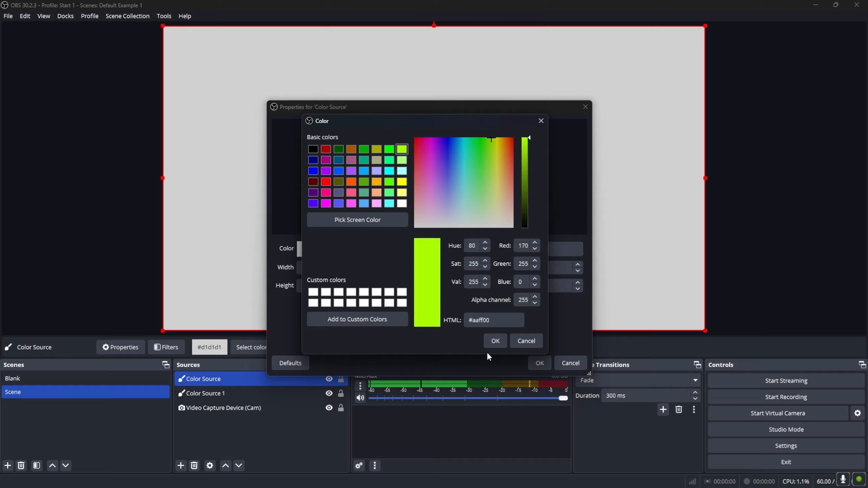
left_click(494, 343)
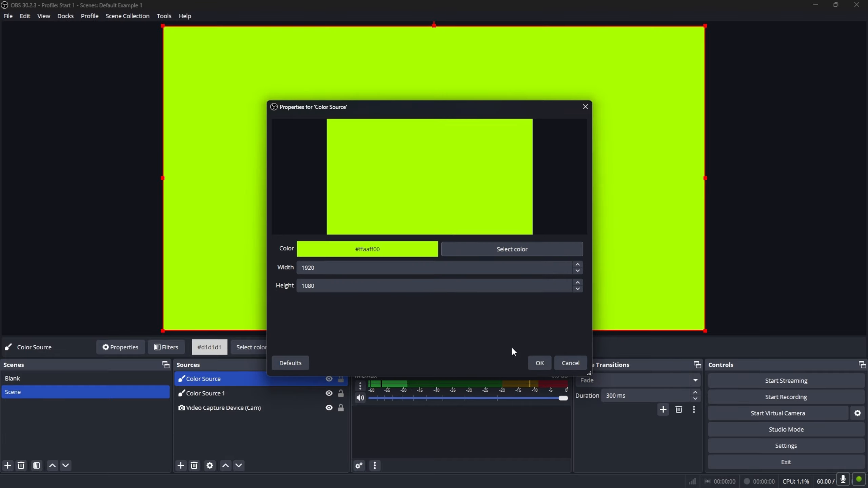
left_click(536, 364)
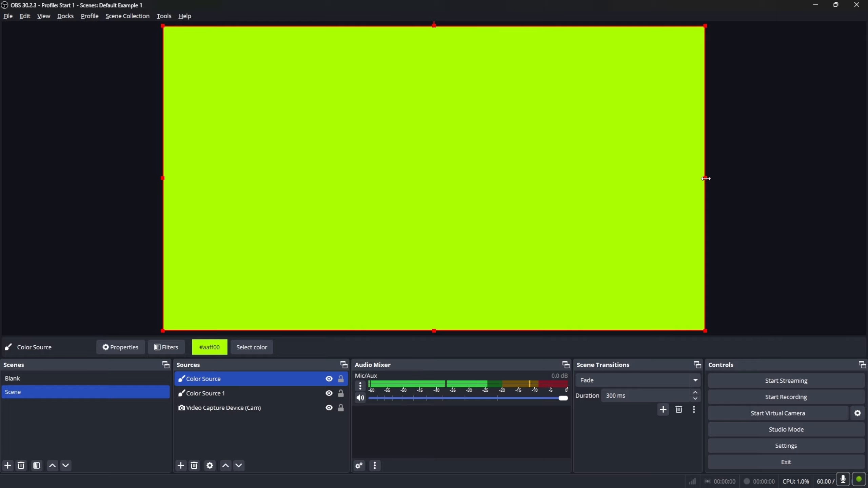
Narrow the lime source to a strip along the canvas's left edge, about 1867 px from the right edge and 35 px from the top.
left_click_drag(705, 178, 181, 183)
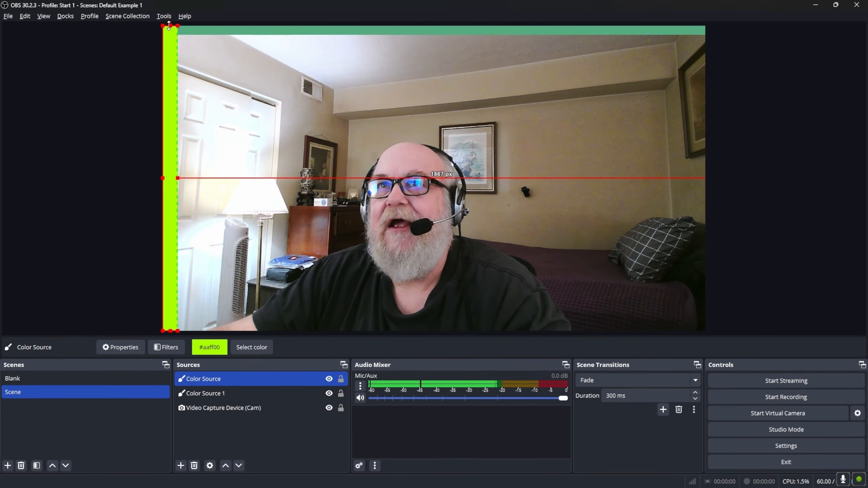
left_click_drag(170, 25, 167, 36)
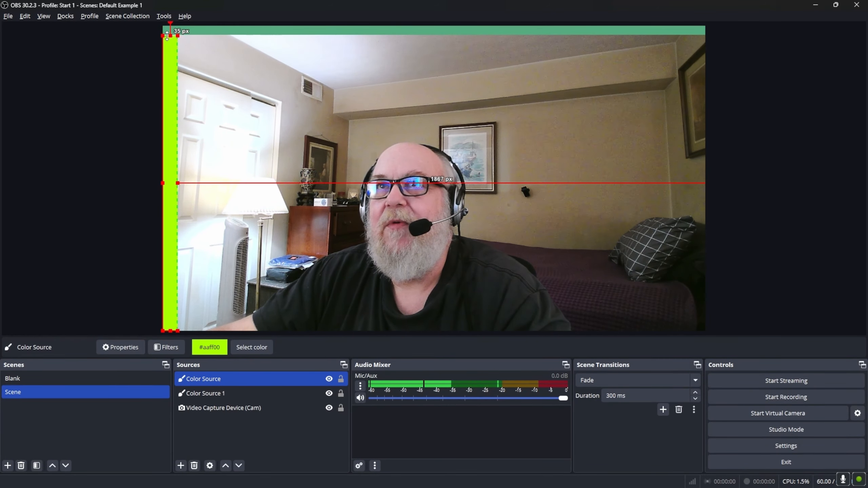
left_click(60, 121)
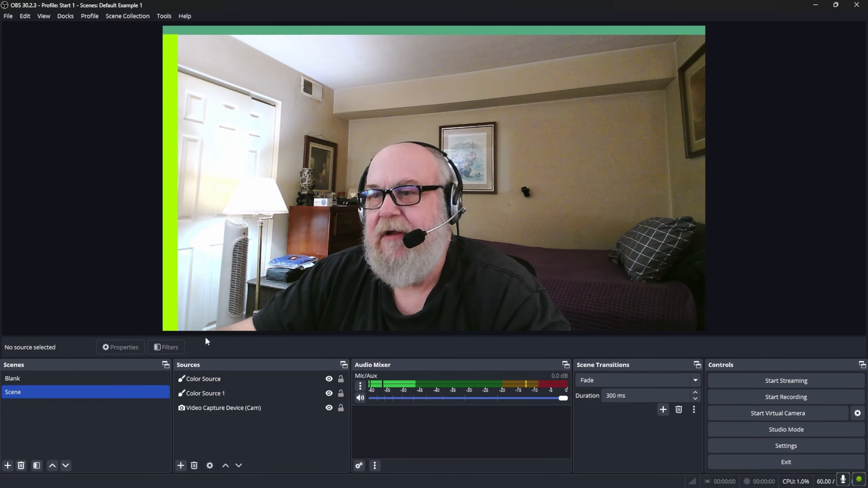
Add a new image source named Logo to the scene.
left_click(197, 411)
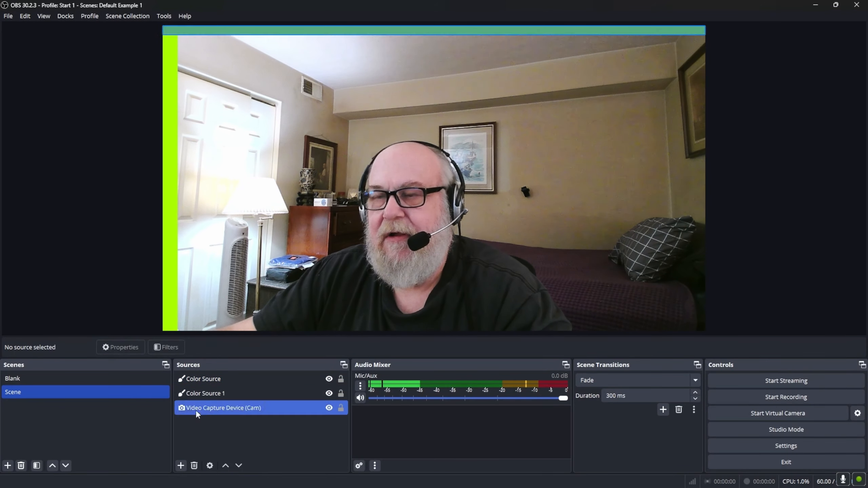
left_click(180, 465)
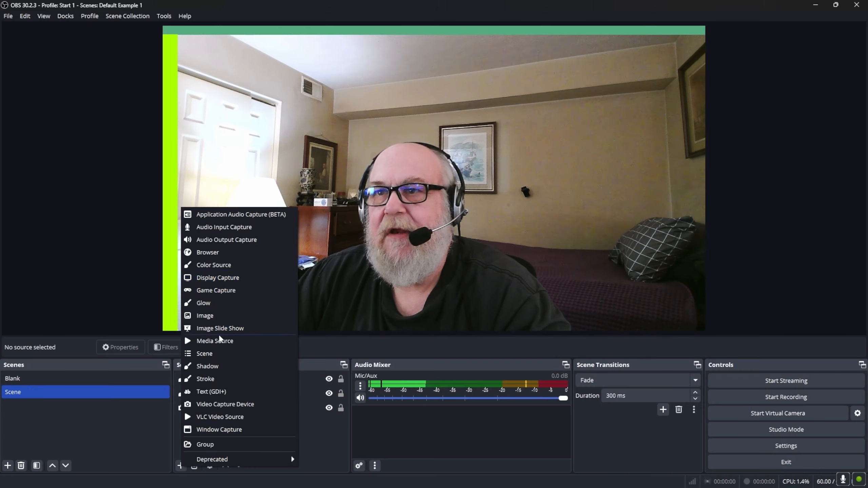
left_click(215, 315)
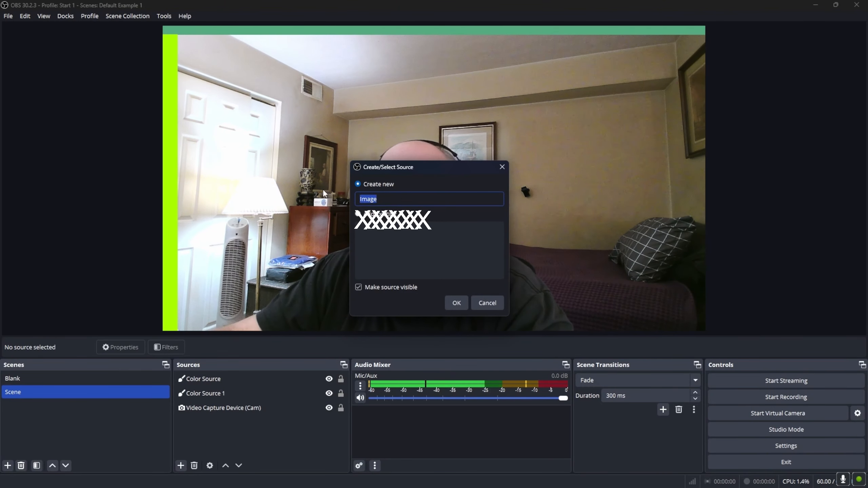
type("Logo")
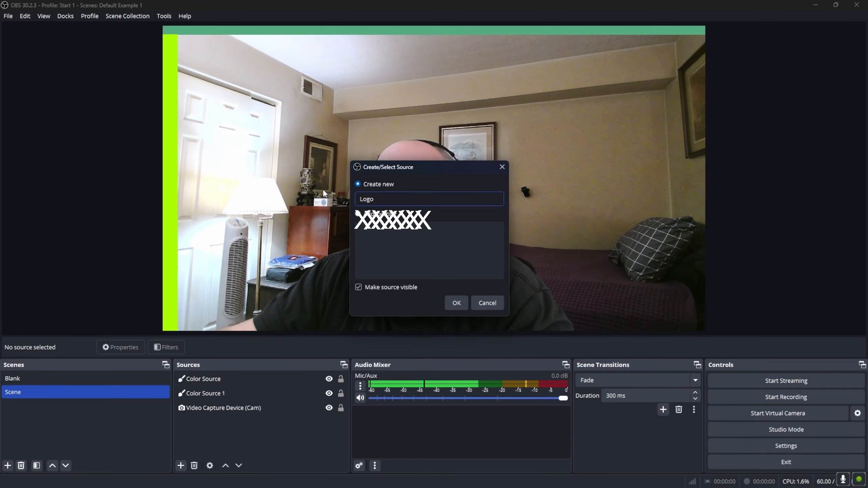
left_click(457, 303)
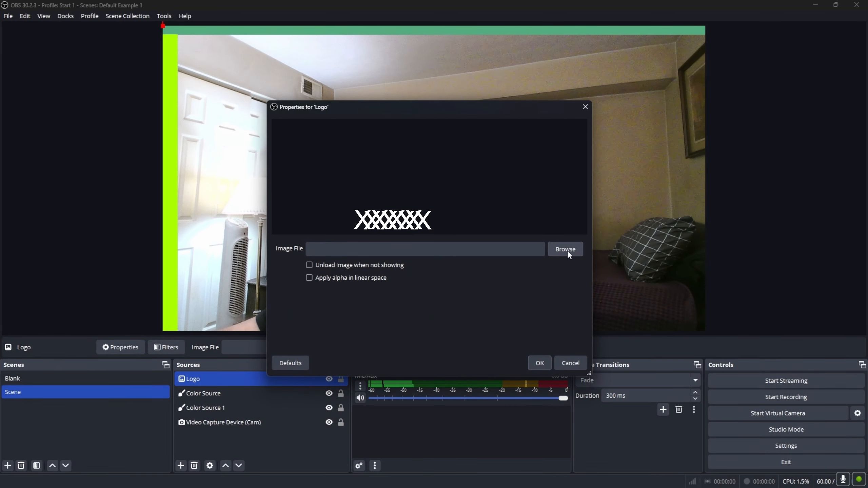
Set the Logo source's image file to Screenshot 2024-07-29 031520.png from the Screenshots folder.
left_click(576, 249)
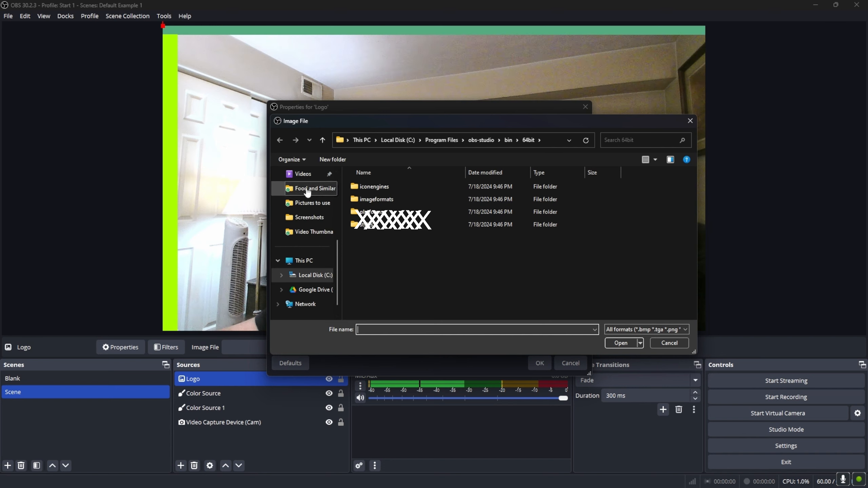
left_click(304, 221)
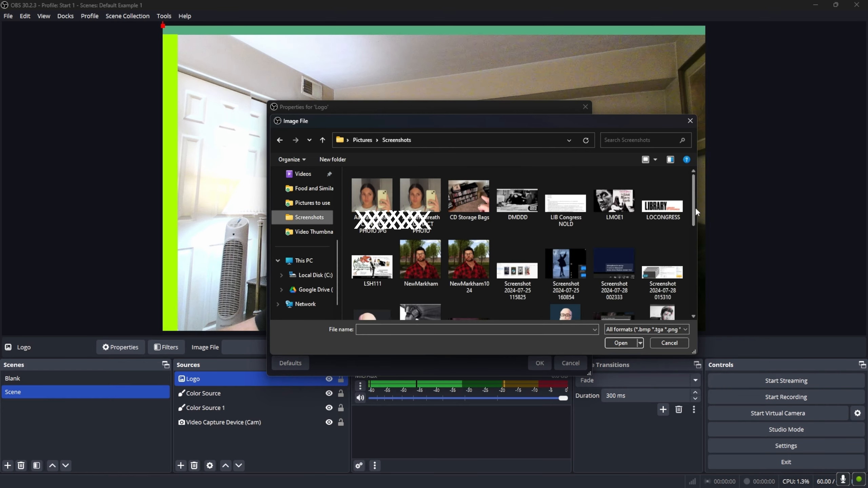
left_click_drag(696, 207, 696, 236)
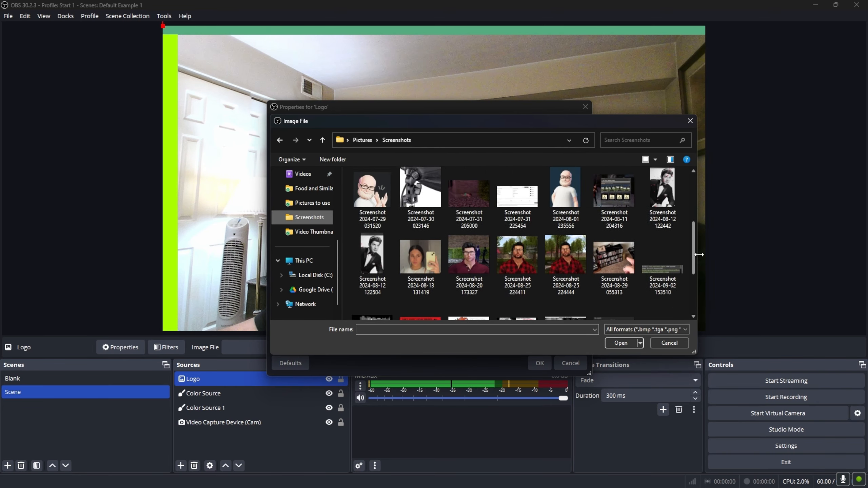
double_click(361, 204)
left_click(539, 362)
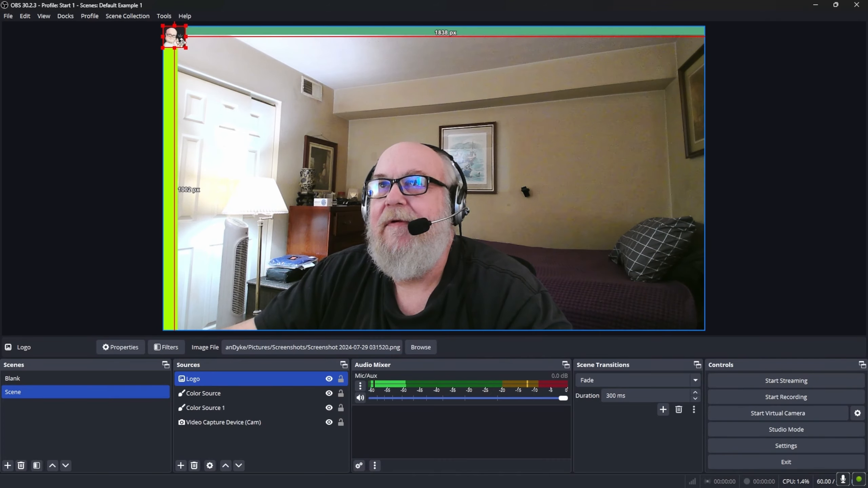
Move the logo into the canvas's lower-right corner and enlarge it, with its top about 941 px below the canvas's upper edge.
left_click_drag(180, 41, 663, 291)
left_click_drag(683, 319, 688, 314)
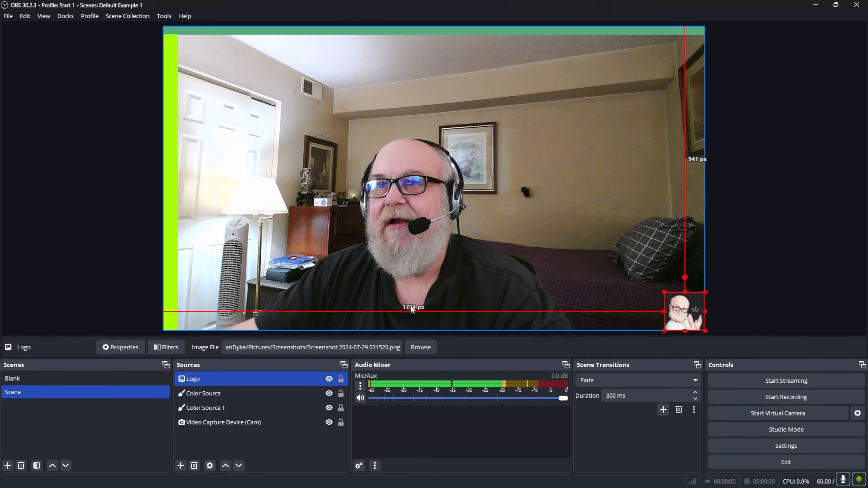
left_click(89, 164)
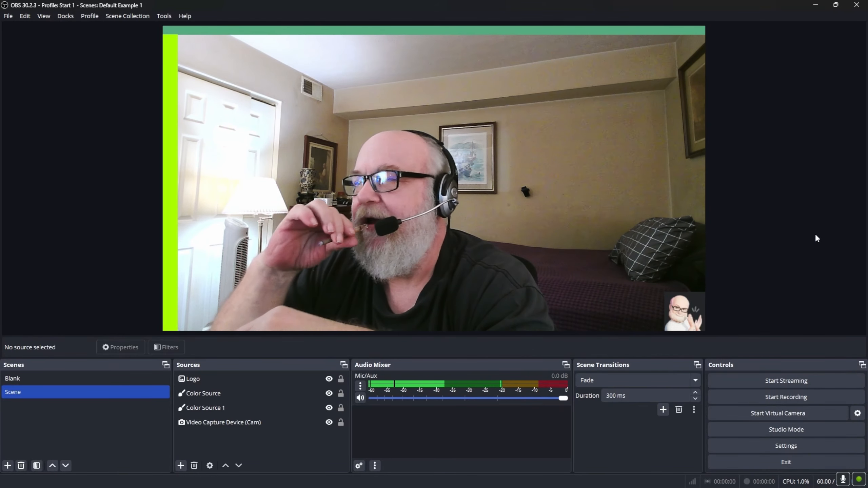
Add a new image source named Outline Circle to the scene.
left_click(180, 465)
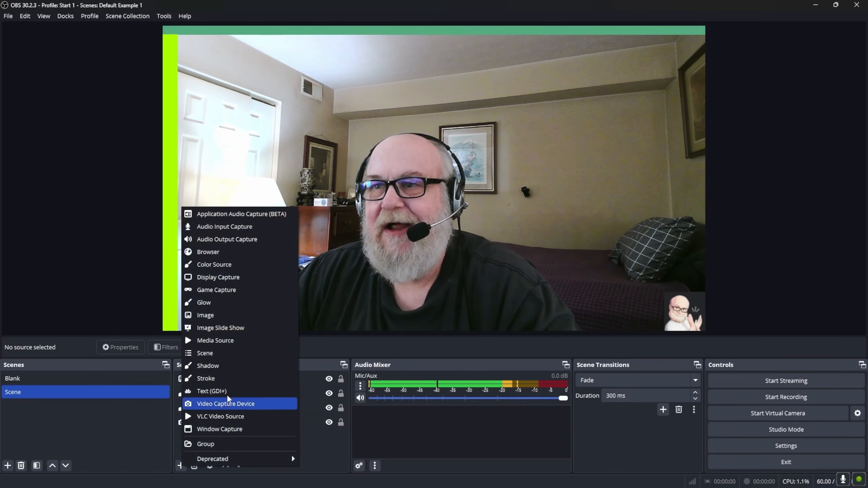
left_click(221, 316)
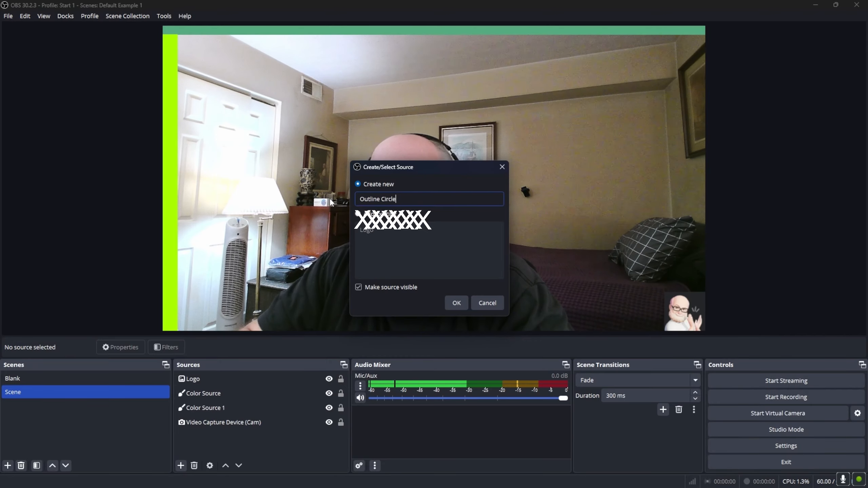
left_click(462, 307)
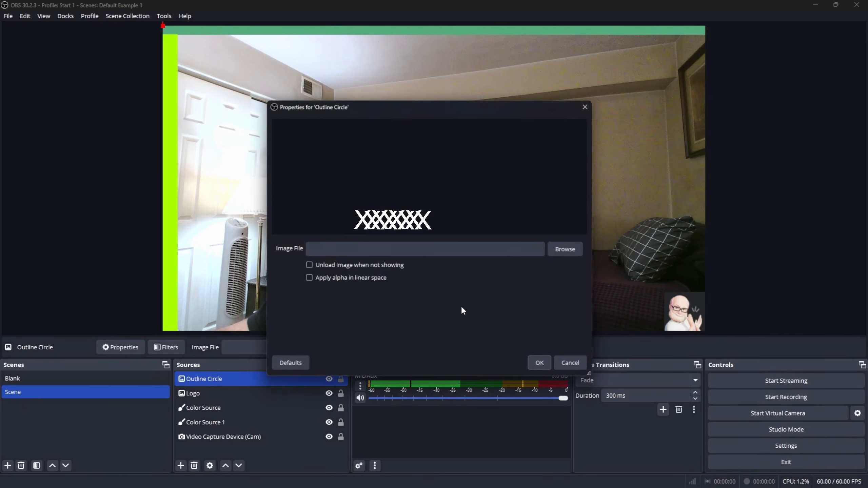
Set the Outline Circle's image file to Vector-Round-Frame-PNG-Transparent-HD-Photo.png from the Overlays folder in Documents/CAM WORK.
left_click(564, 253)
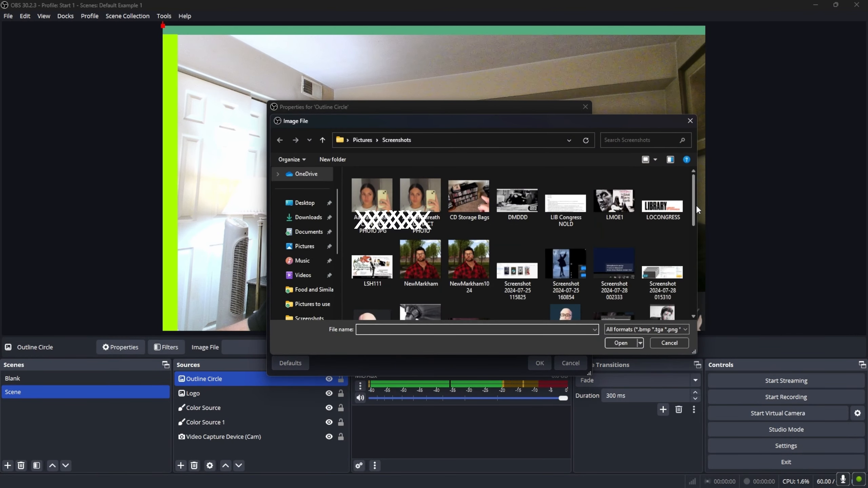
left_click_drag(696, 205, 706, 302)
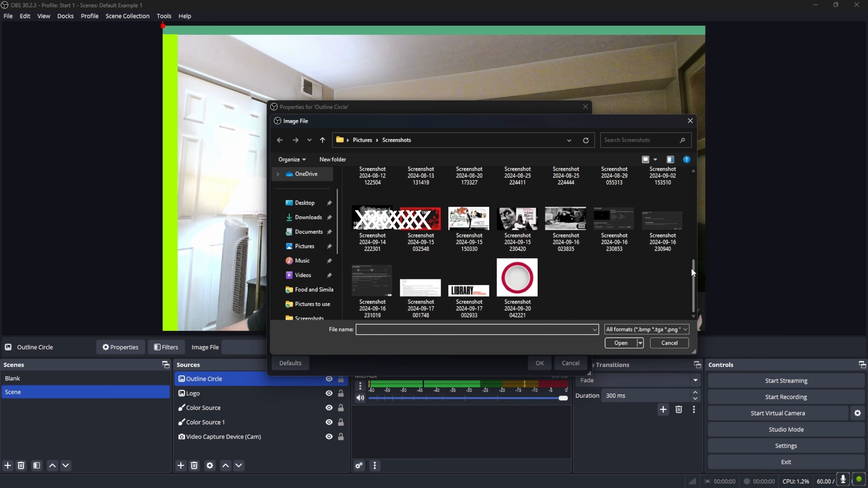
left_click(322, 144)
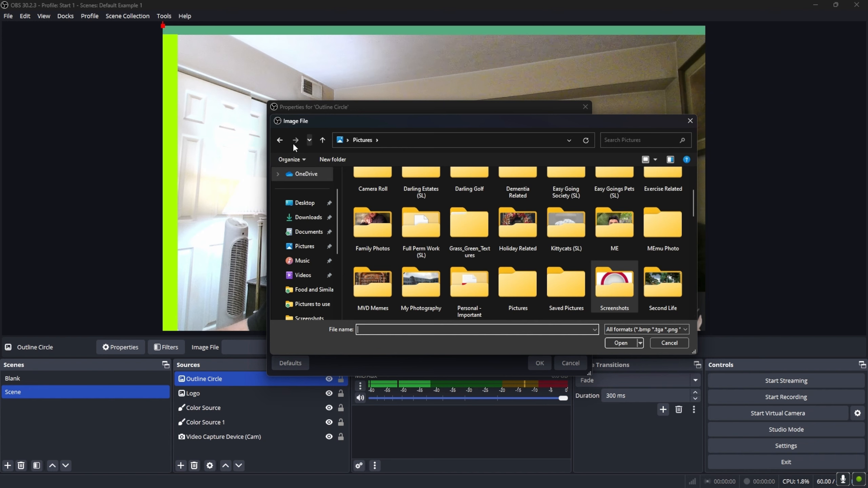
left_click(279, 141)
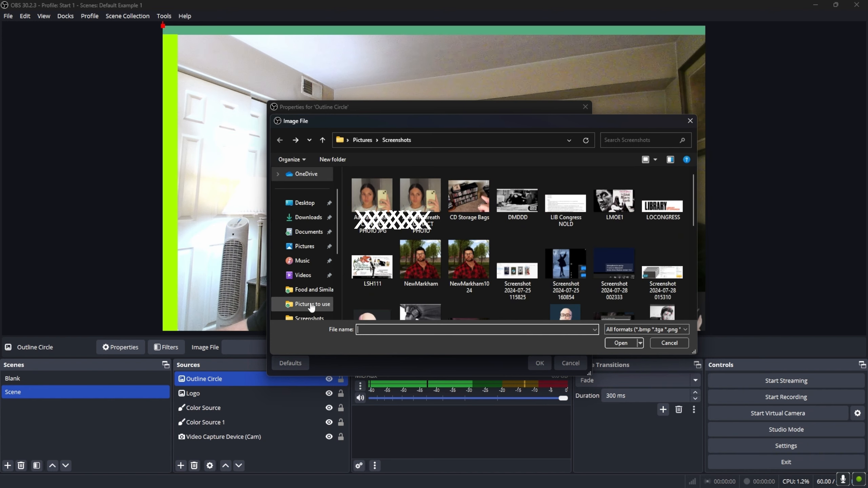
left_click(313, 290)
left_click(323, 140)
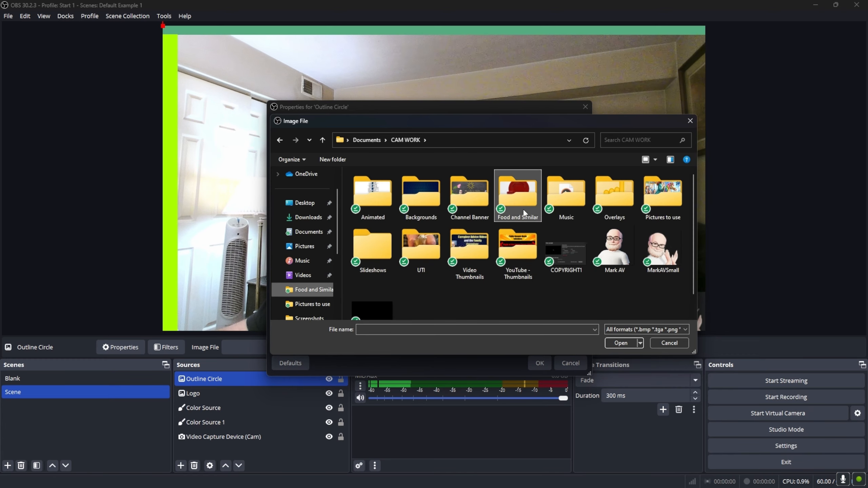
double_click(615, 199)
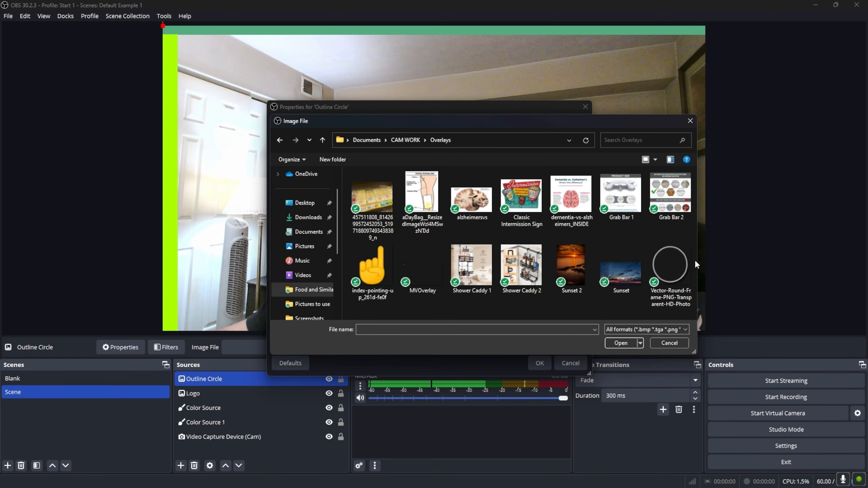
left_click(687, 266)
double_click(686, 262)
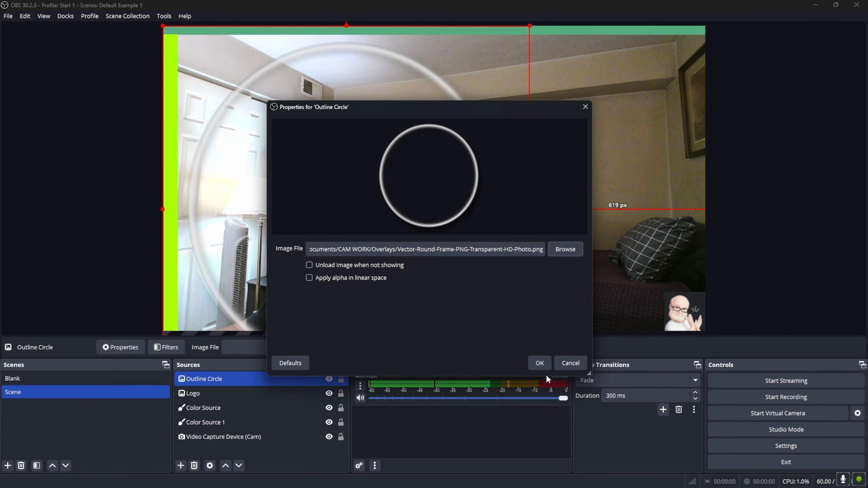
left_click(541, 362)
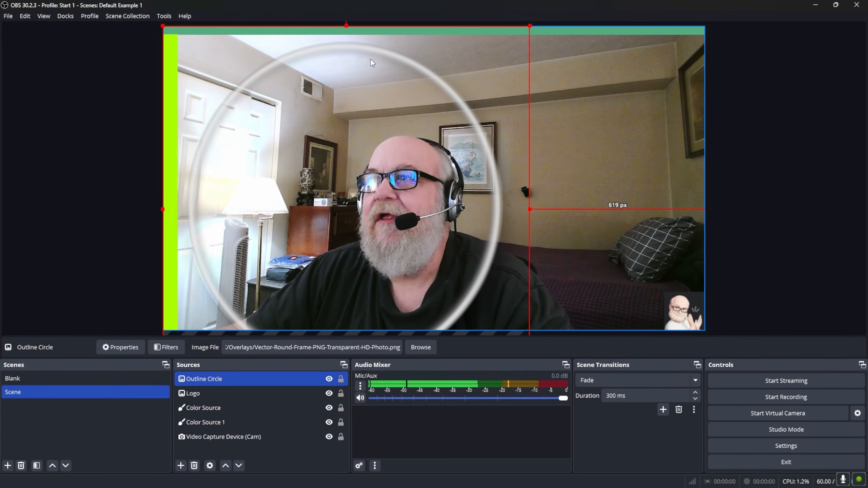
Lock the Video Capture Device (Cam) source so it cannot be moved in the preview.
left_click(276, 62)
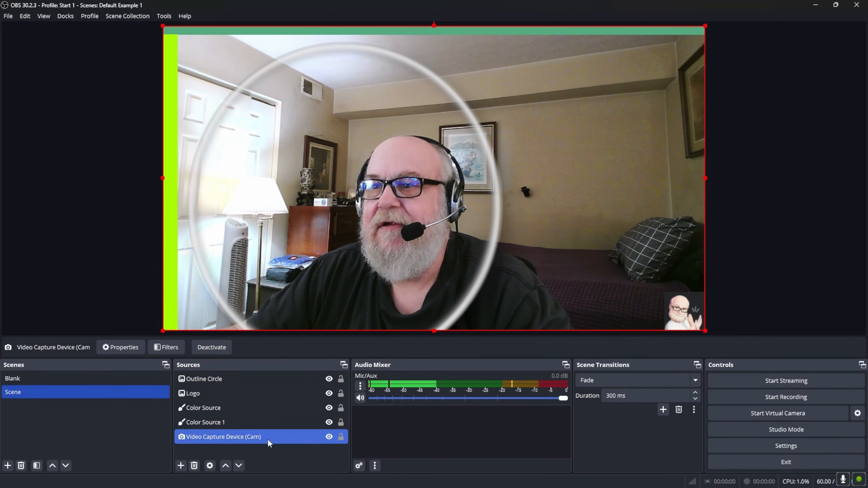
left_click(260, 393, "ctrl")
left_click(260, 382)
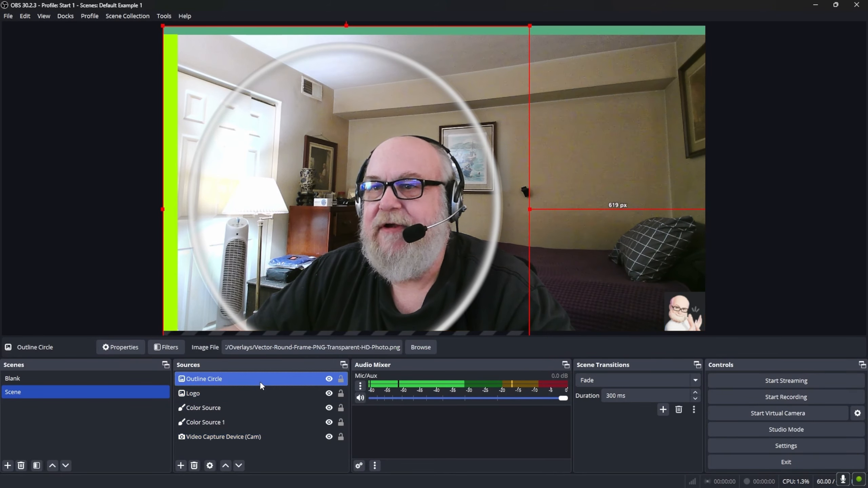
left_click(231, 438, "ctrl")
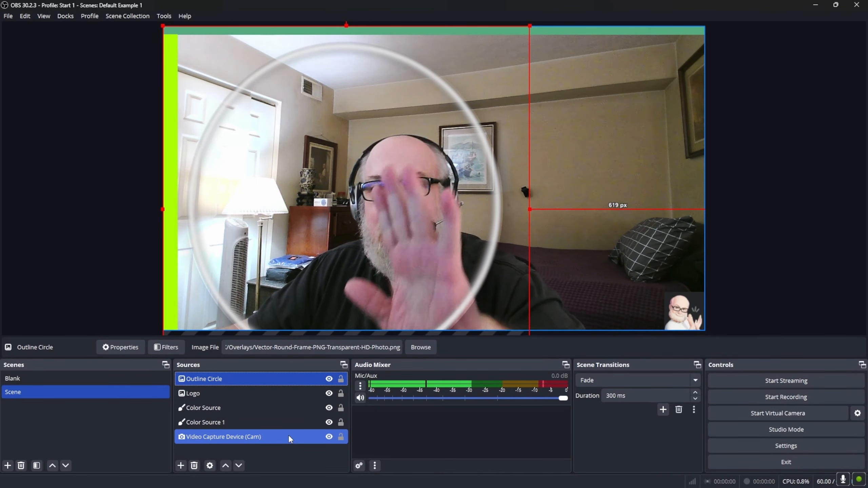
left_click(341, 437)
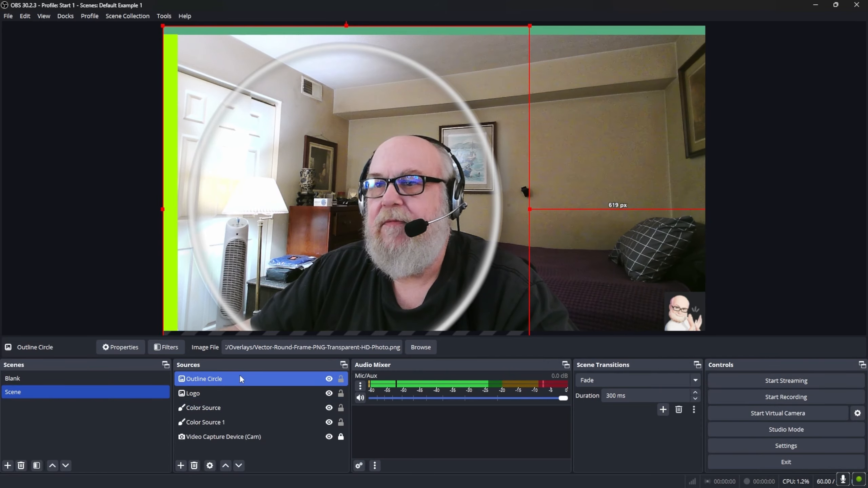
Shrink the outline circle and move it to the canvas's upper-right area, about 1275 px from the left edge and 32 px from the top.
left_click_drag(353, 161, 428, 129)
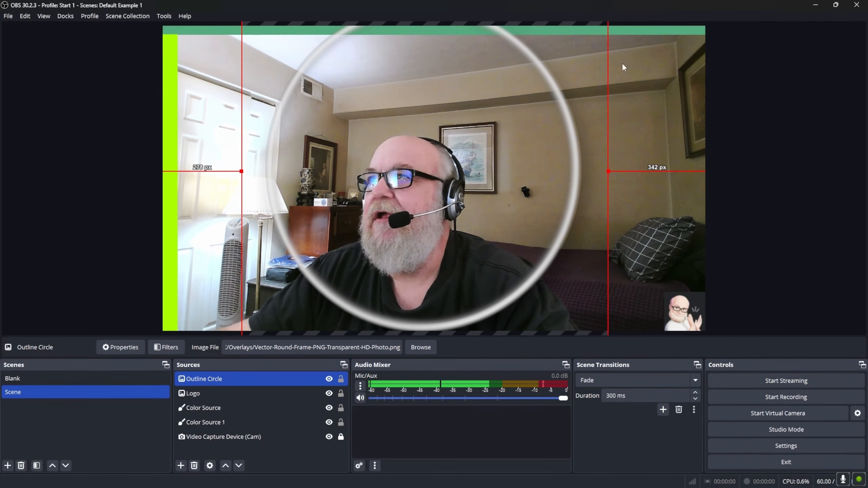
left_click_drag(604, 32, 373, 259)
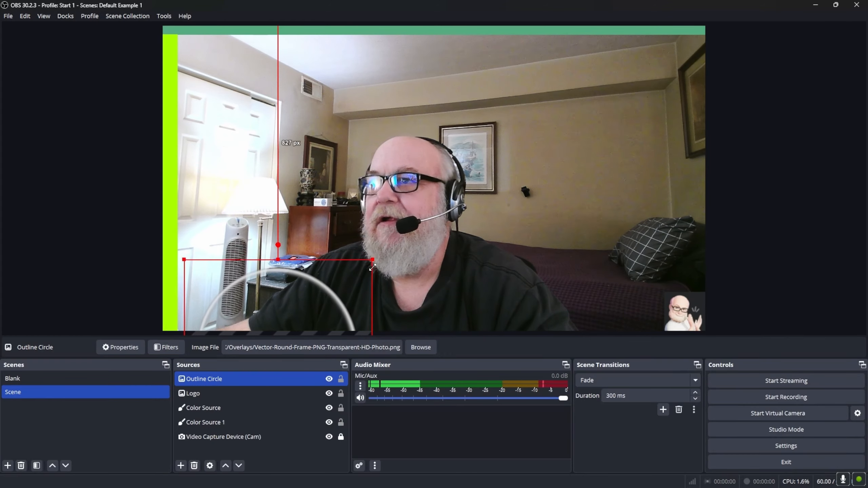
left_click_drag(343, 293, 688, 78)
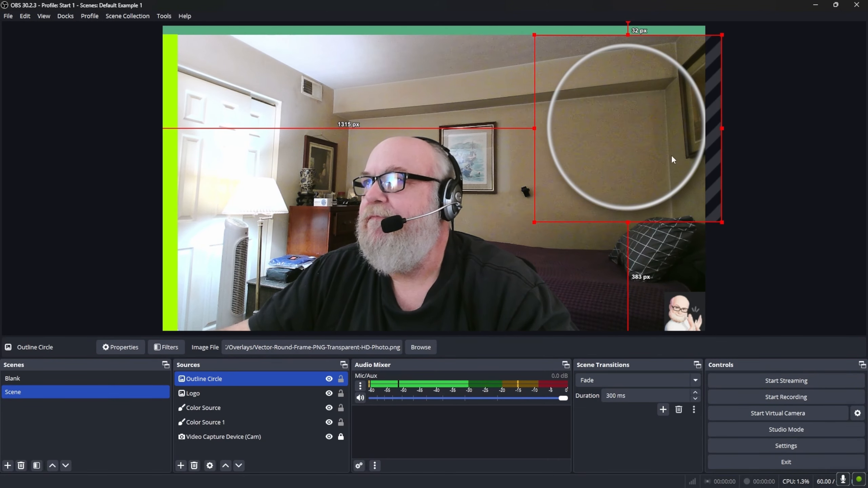
left_click_drag(671, 137, 663, 135)
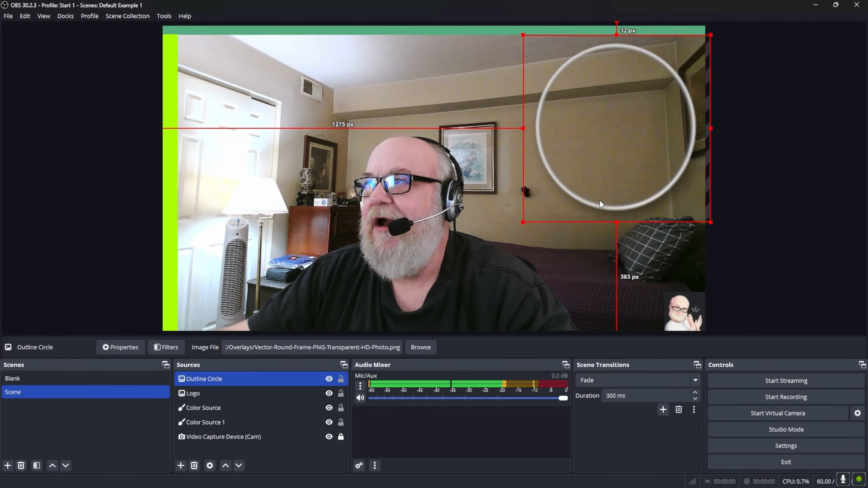
Hide the Outline Circle source and make it visible again.
left_click(329, 379)
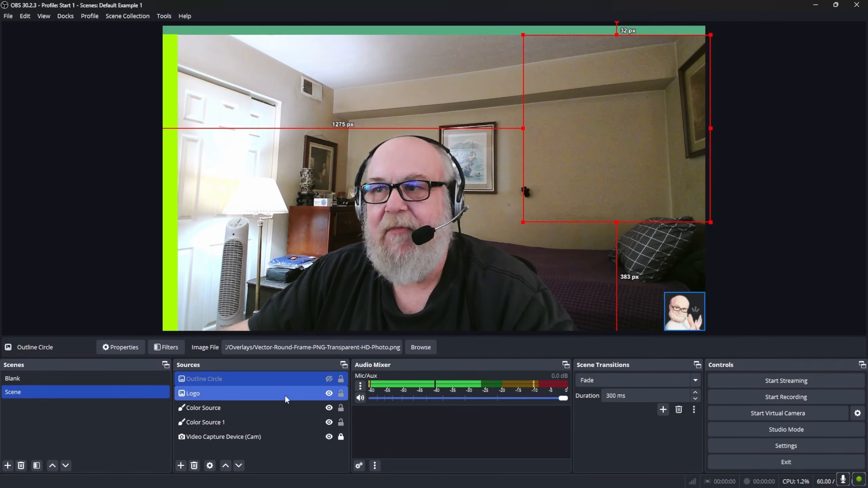
left_click(330, 379)
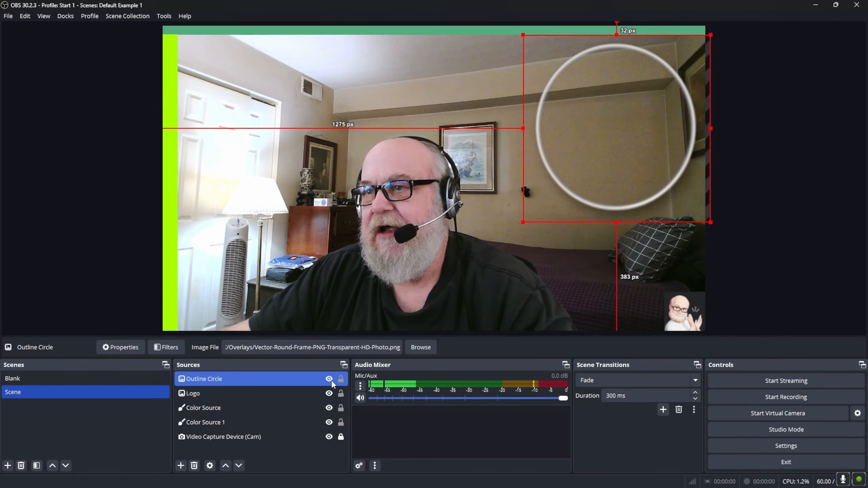
left_click(290, 417, "ctrl")
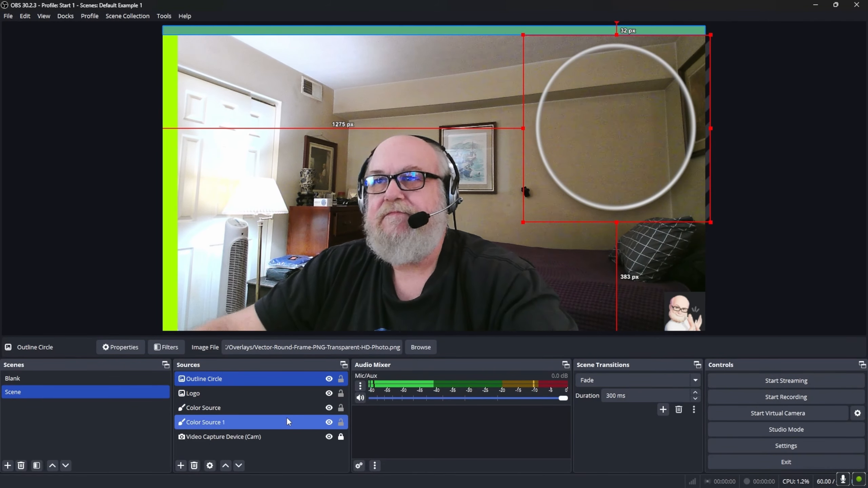
left_click(287, 418, "ctrl")
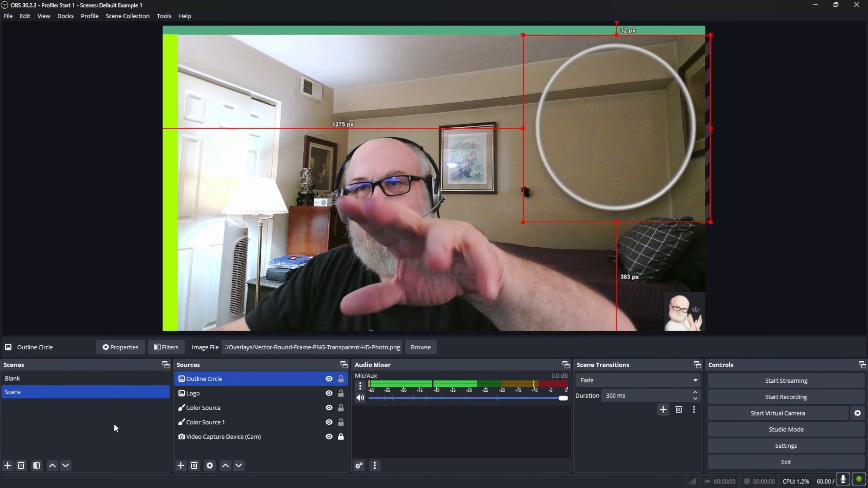
left_click(312, 407, "ctrl")
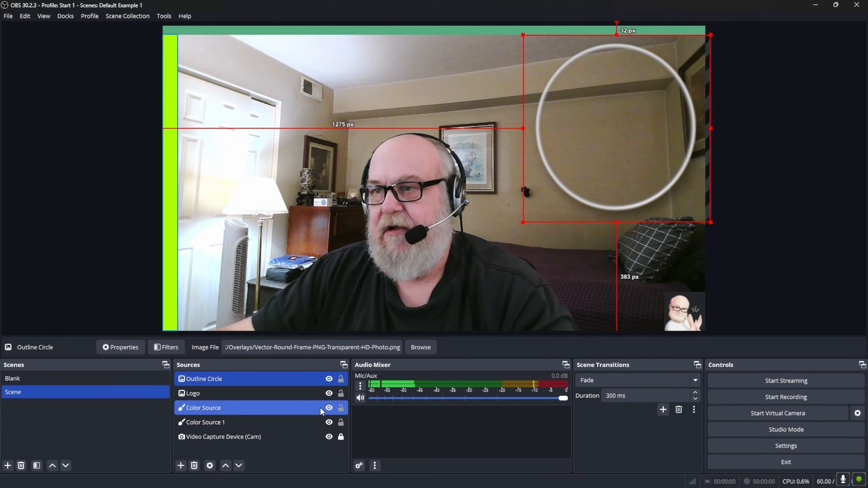
left_click(321, 408, "ctrl")
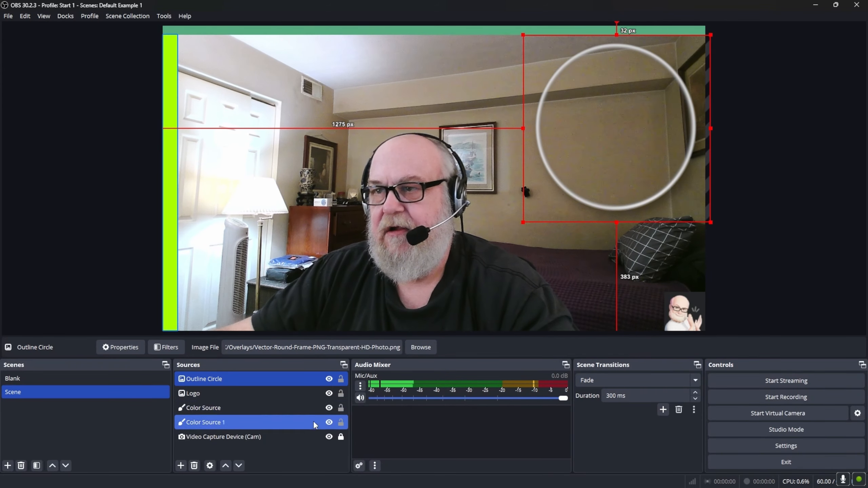
left_click(311, 442, "ctrl")
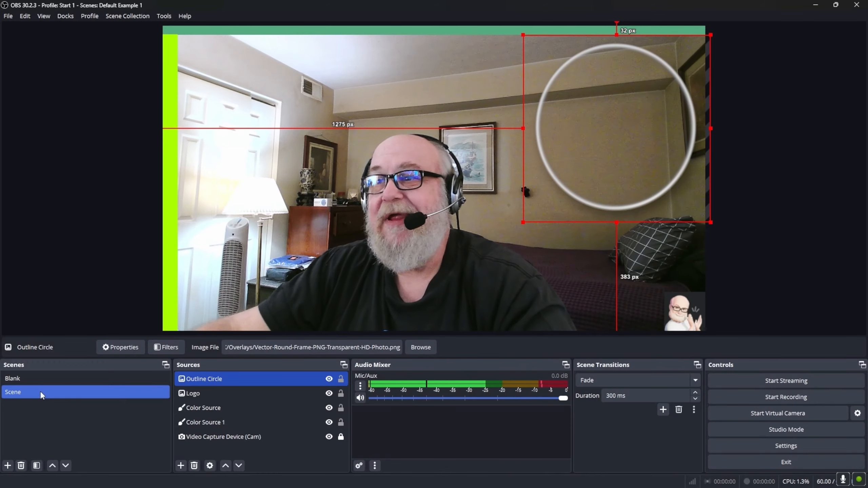
Shrink the outline circle to start about 1584 px from the canvas's left edge and move the logo inside it.
left_click_drag(523, 222, 634, 136)
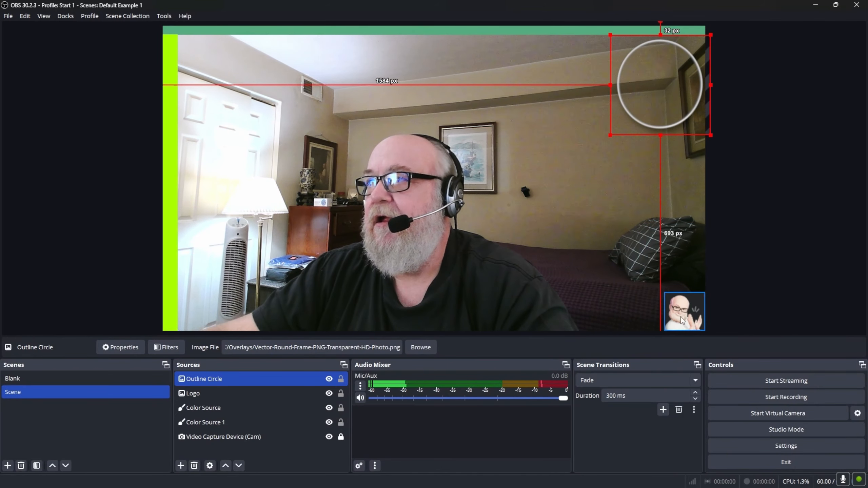
left_click_drag(682, 321, 664, 91)
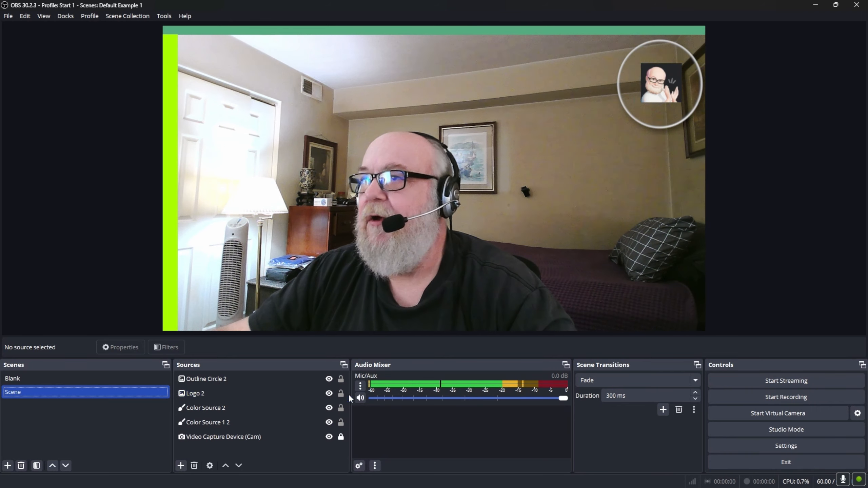
Group the outline circle, the logo and both color sources, and name the group Logos etc.
left_click(265, 407)
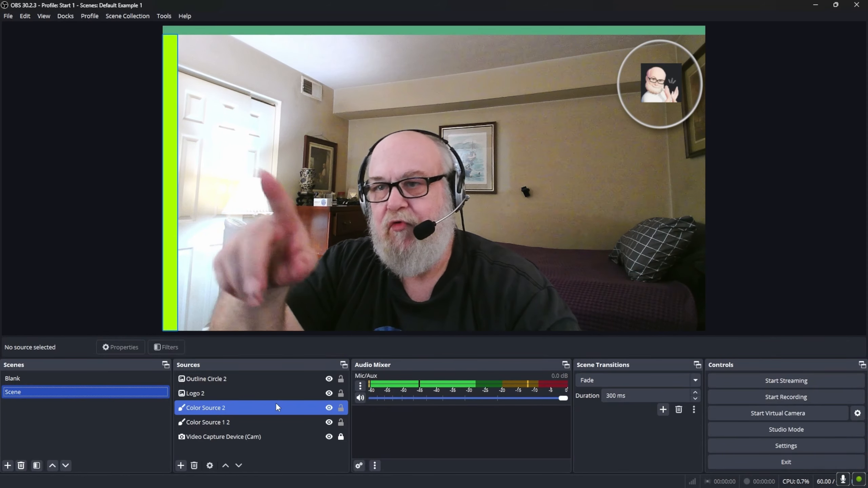
left_click(228, 379)
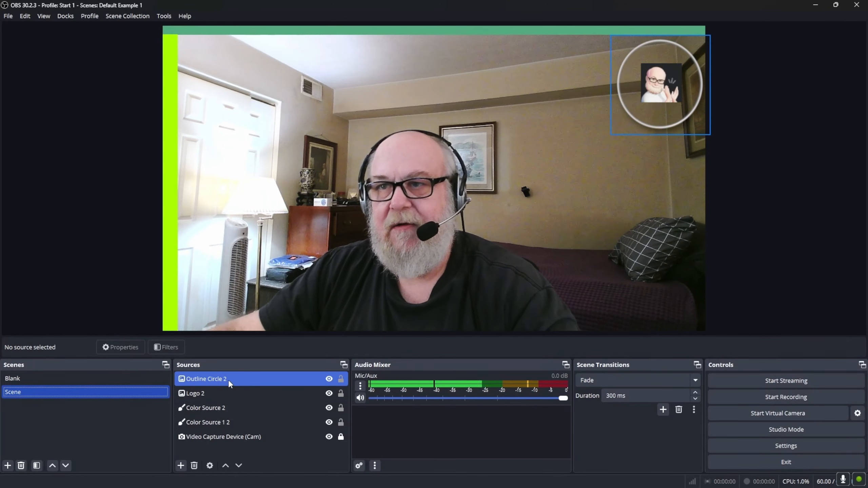
left_click(221, 423, "shift")
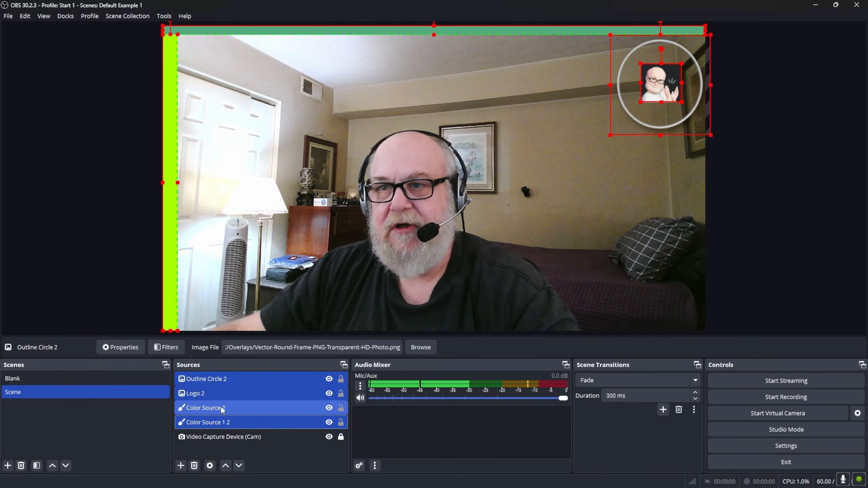
right_click(220, 407)
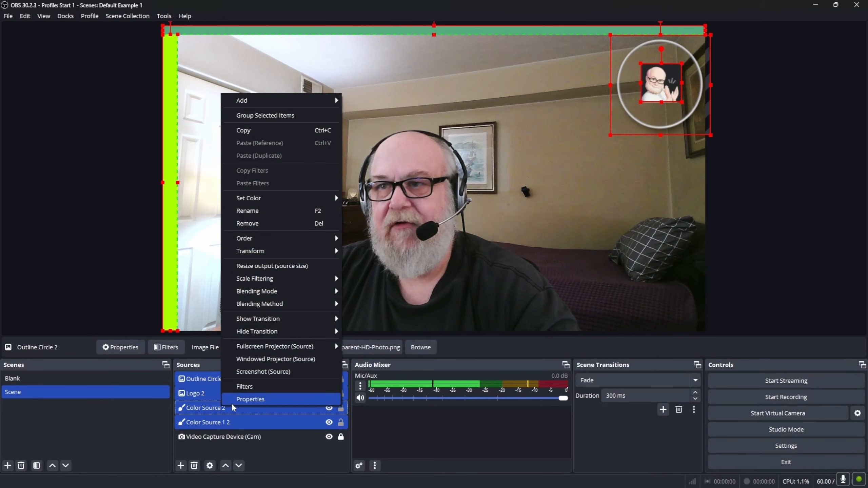
left_click(285, 116)
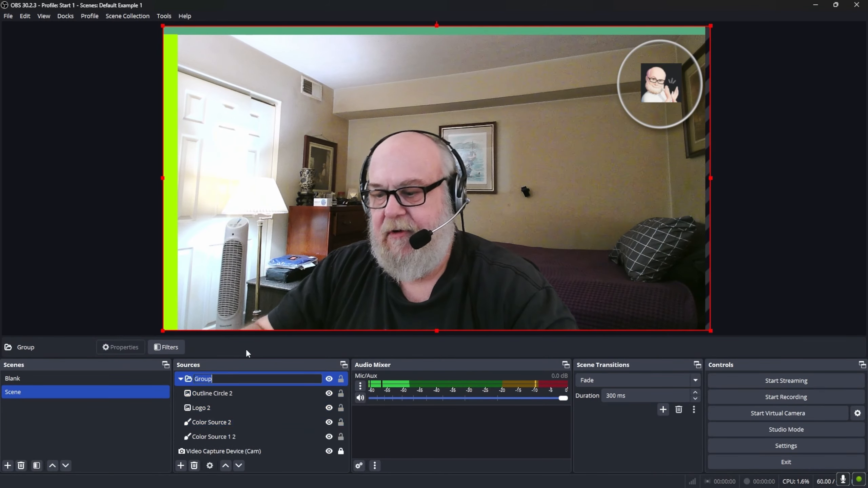
type("Logos")
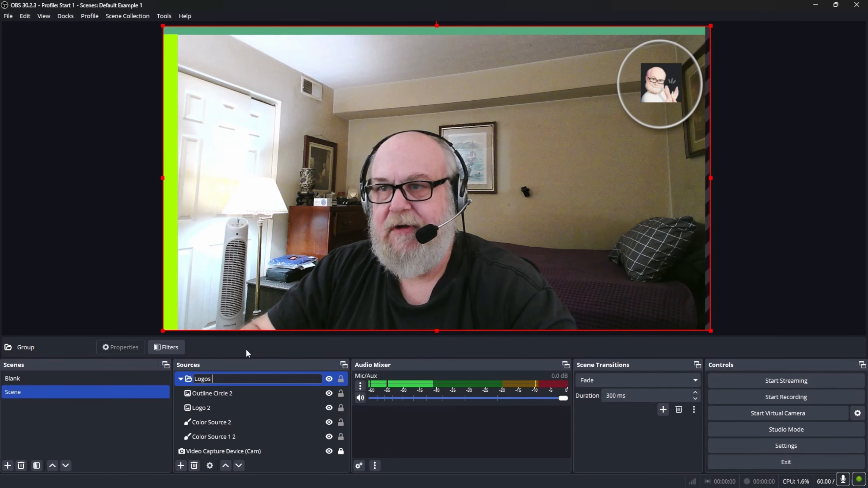
type(" etc")
key("Return")
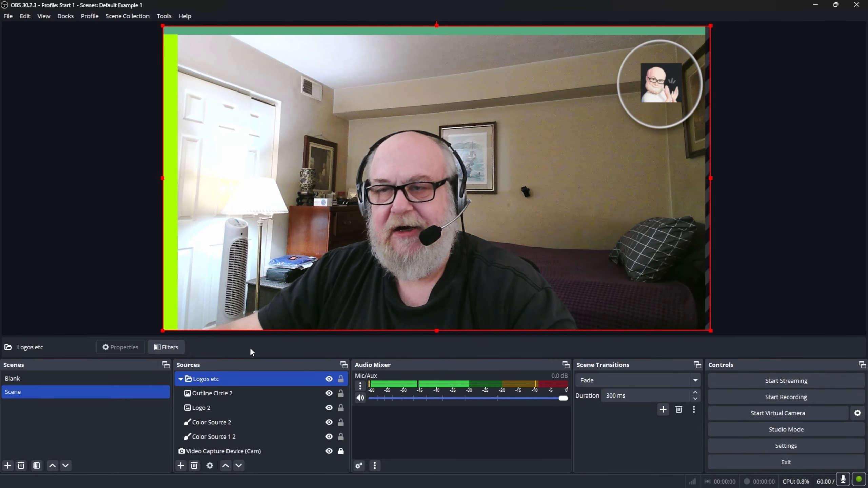
Collapse and expand the Logos etc group, and ungroup it back into separate sources.
left_click(181, 380)
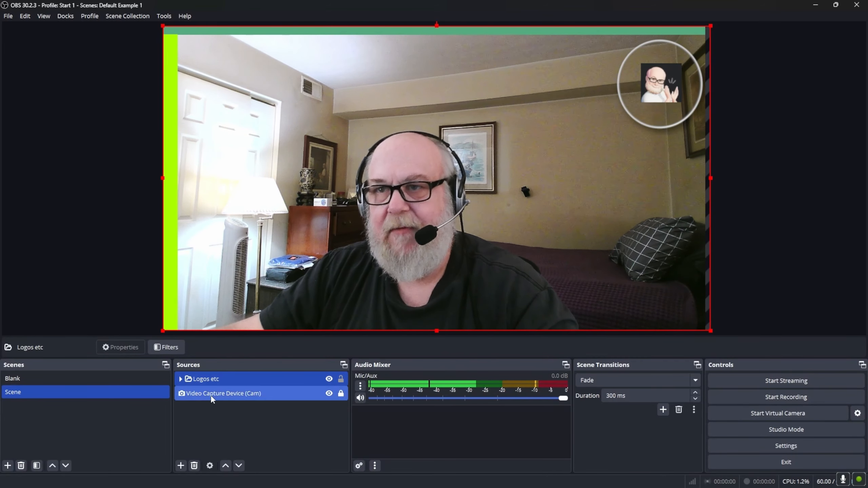
left_click(181, 379)
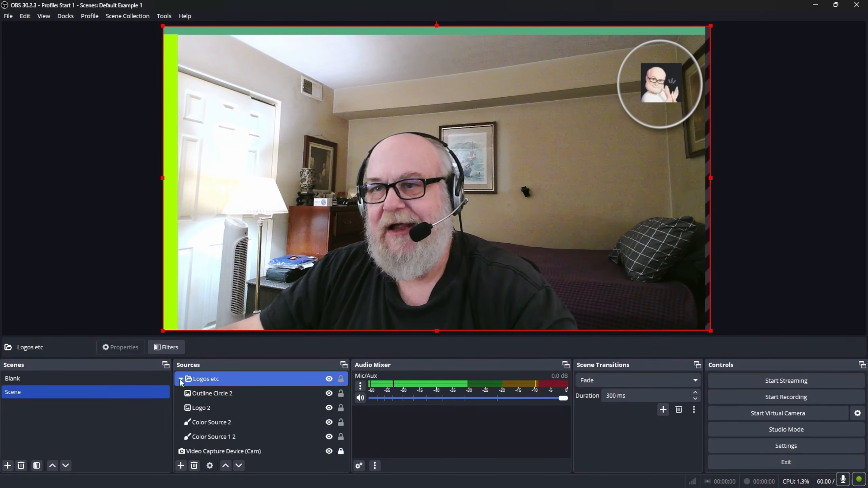
right_click(220, 378)
left_click(278, 88)
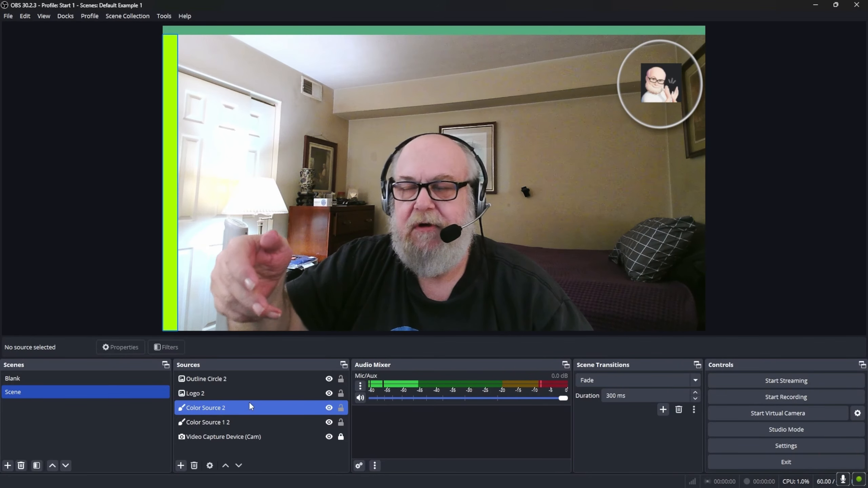
Duplicate the scene named Scene and name the copy x Logos and Outlines.
left_click(51, 391)
right_click(50, 389)
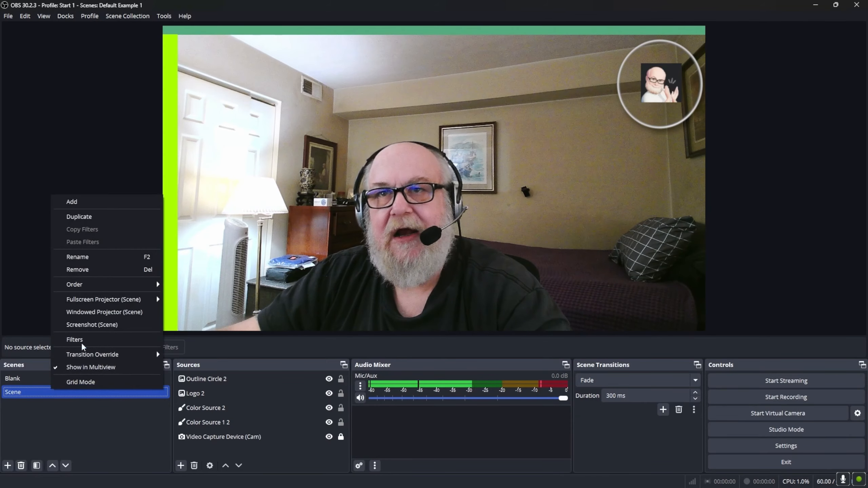
left_click(107, 218)
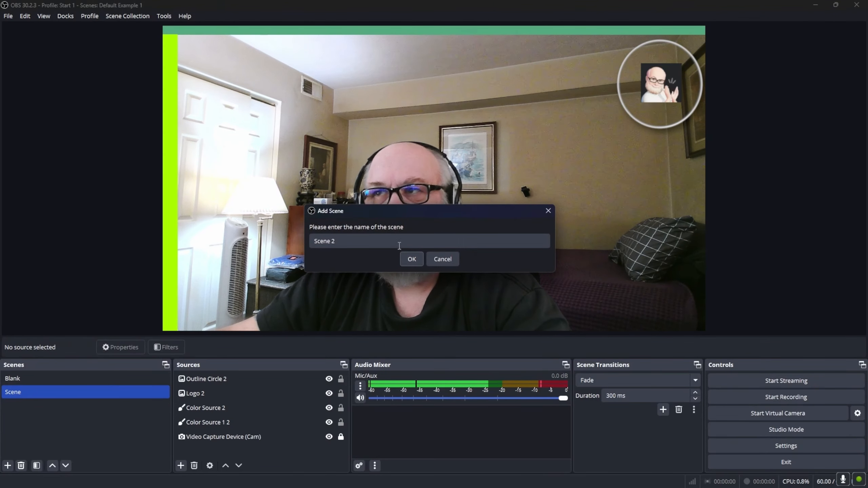
left_click(339, 241)
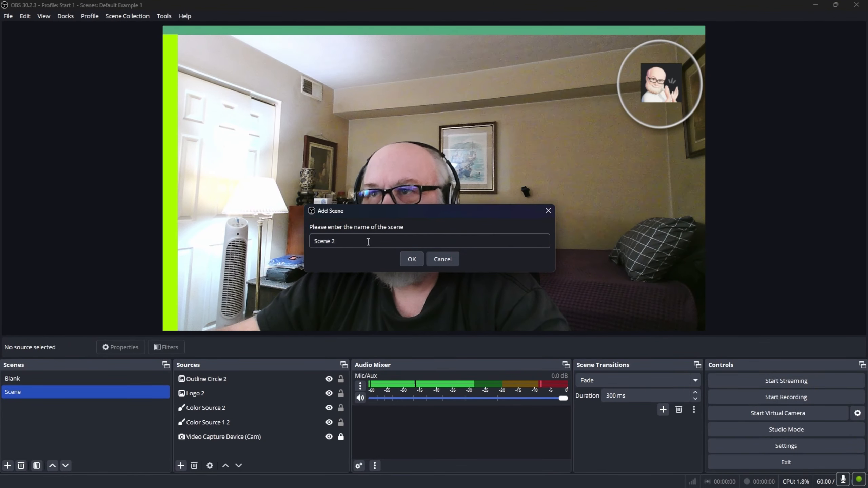
left_click_drag(338, 241, 300, 244)
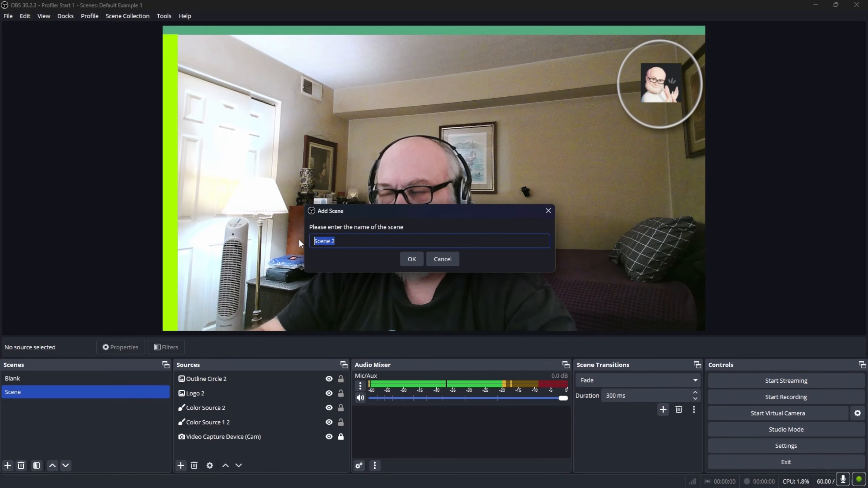
type("x")
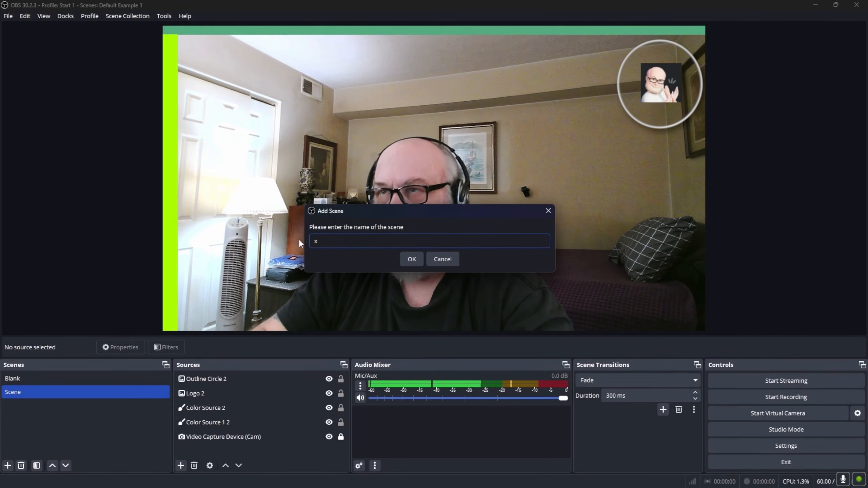
type(" Bo")
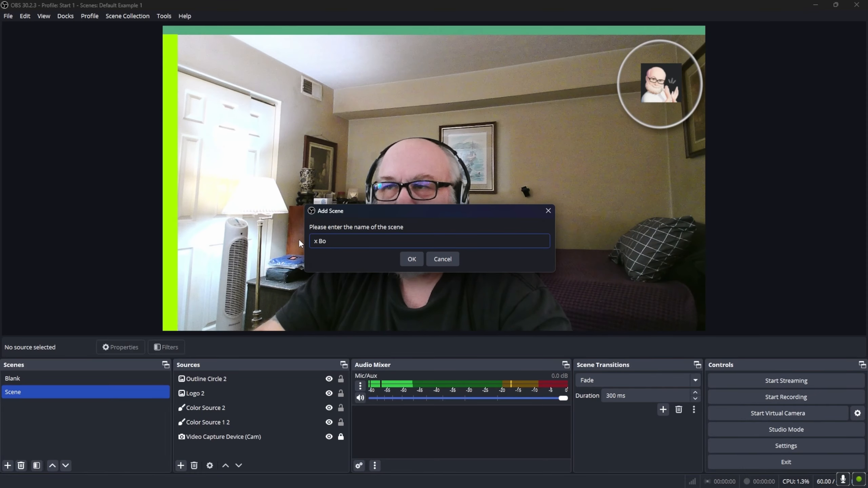
key("BackSpace")
key("BackSpace")
type("Logos and ")
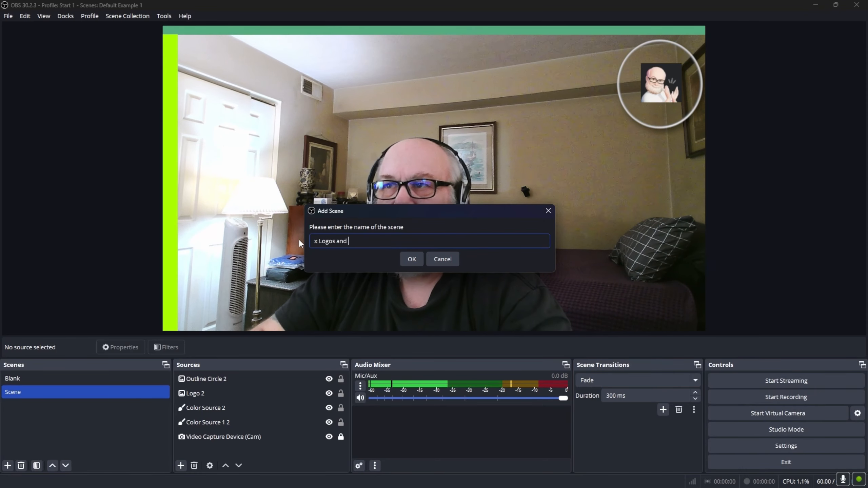
type("Outlines")
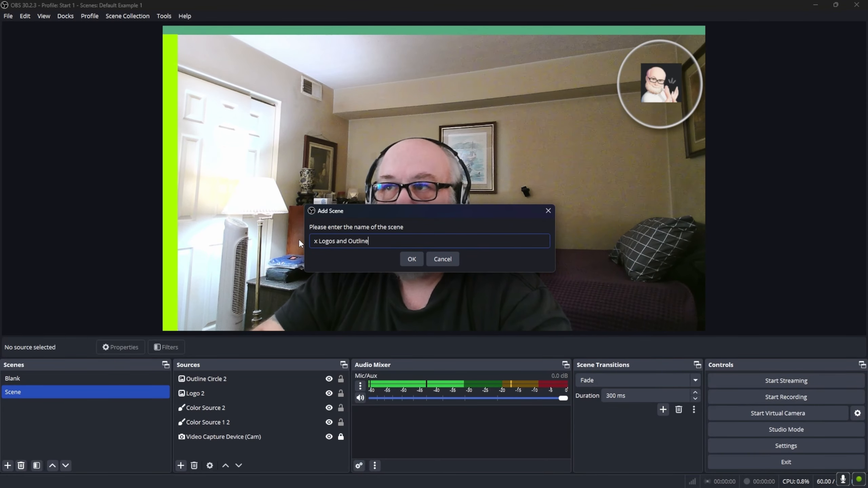
left_click(408, 259)
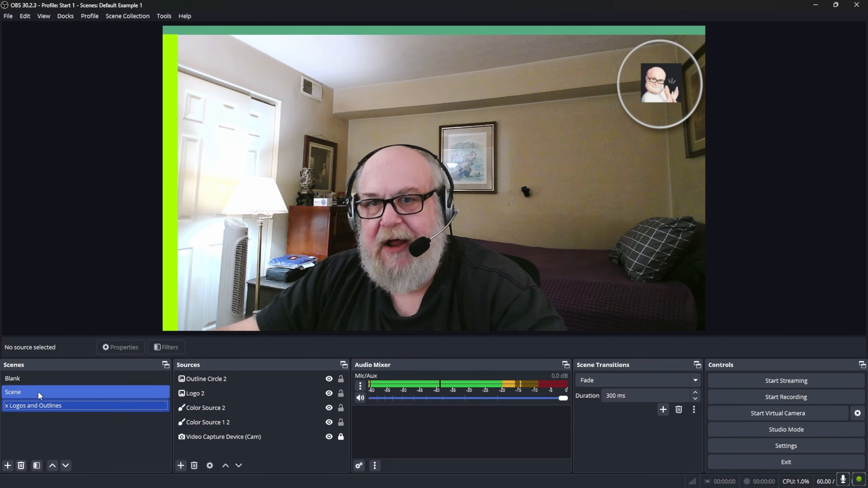
Hide the Video Capture Device (Cam) source in the x Logos and Outlines scene.
left_click(36, 404)
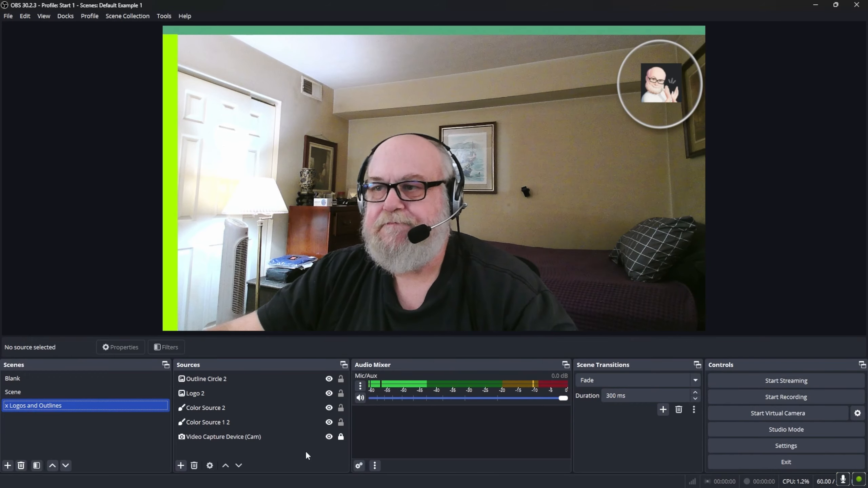
left_click(326, 441)
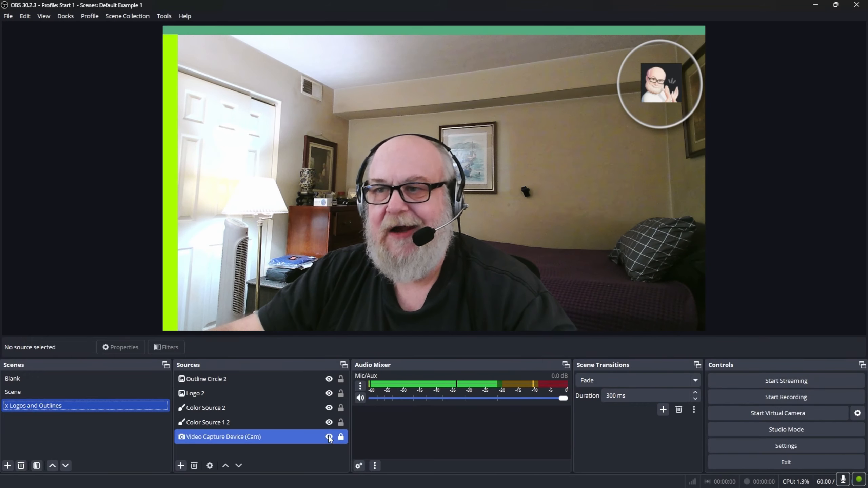
left_click(330, 438)
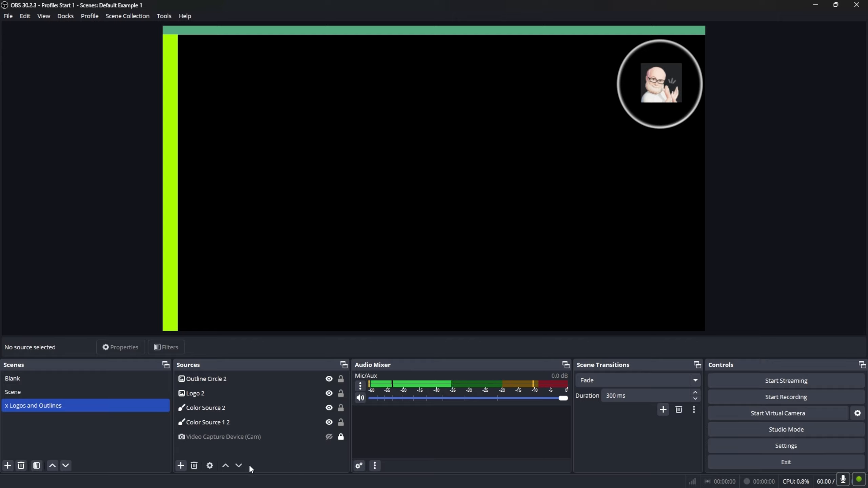
Remove the outline circle, the logo and both color sources from the scene named Scene.
left_click(60, 392)
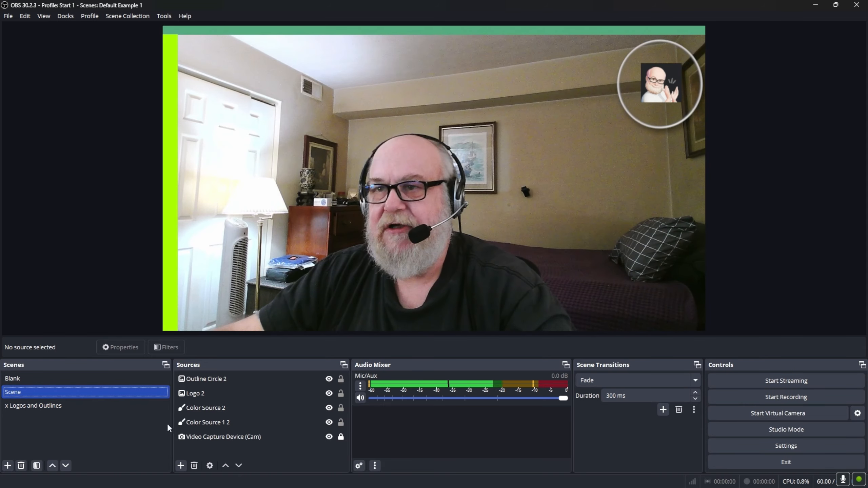
left_click(227, 379)
left_click(219, 423, "shift")
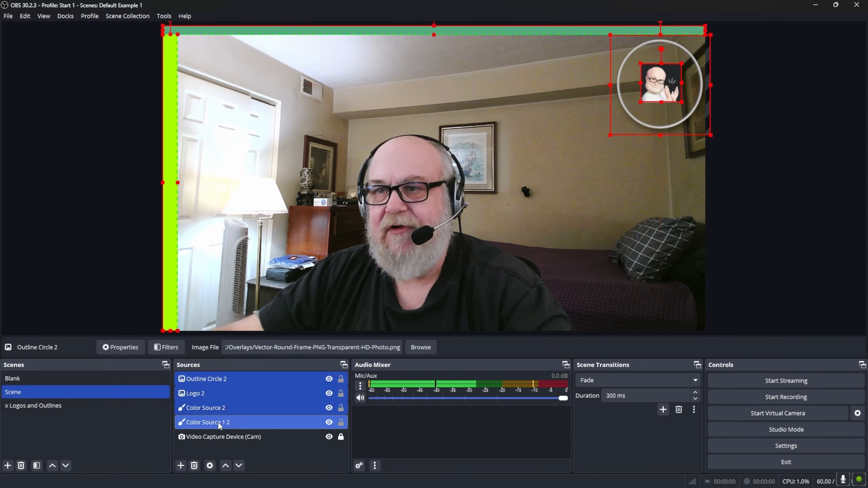
left_click(194, 465)
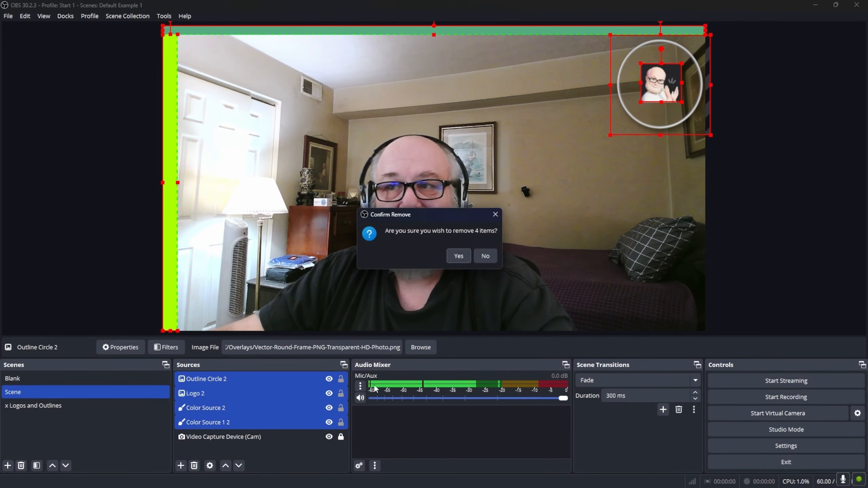
left_click(461, 258)
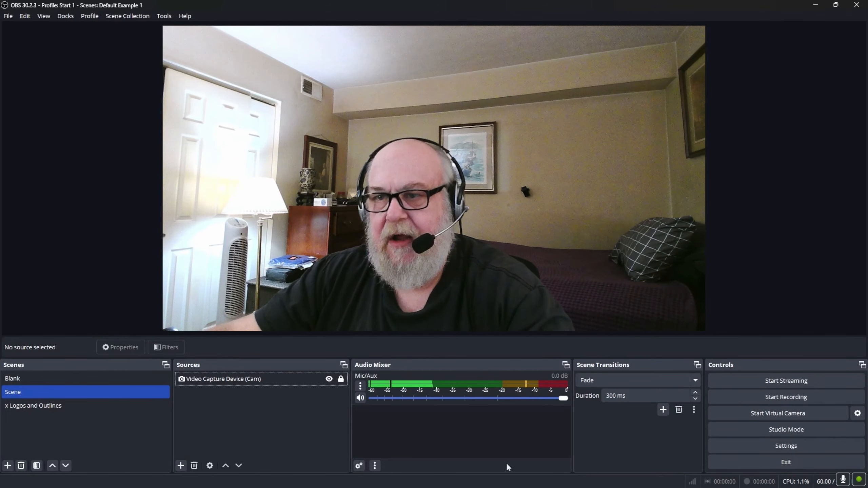
Add the existing x Logos and Outlines scene as a visible source above the camera in Scene.
left_click(180, 465)
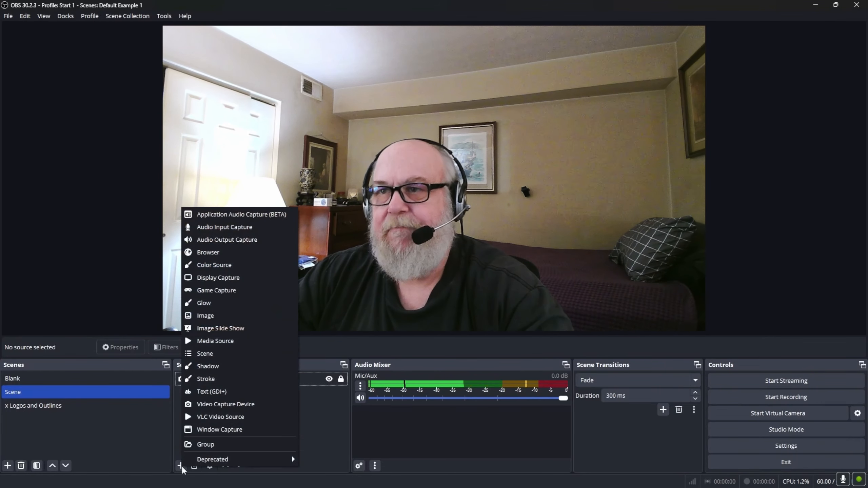
left_click(207, 354)
left_click(389, 243)
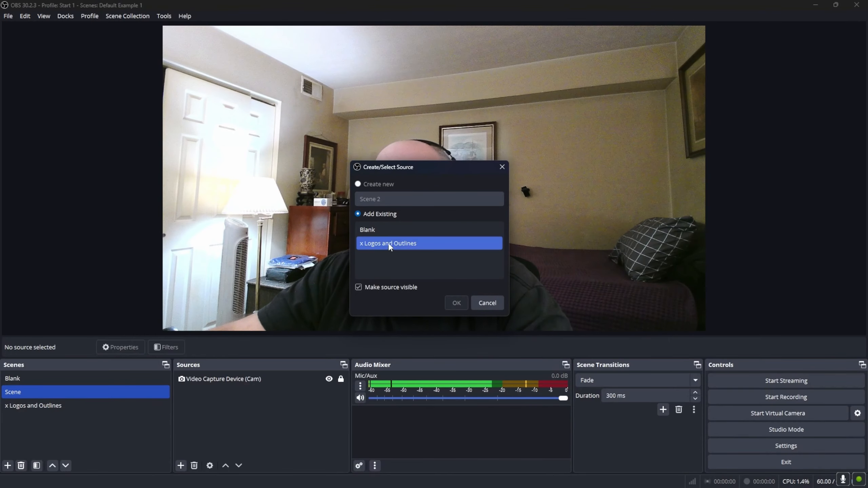
left_click(457, 303)
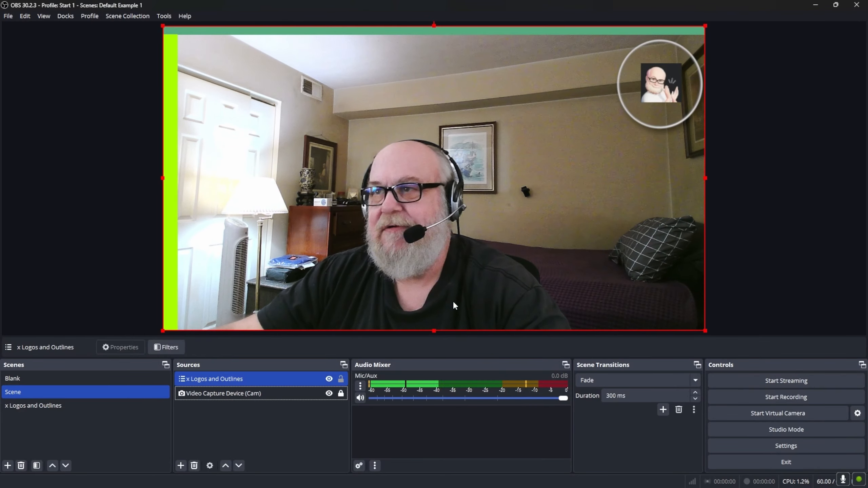
left_click(261, 426)
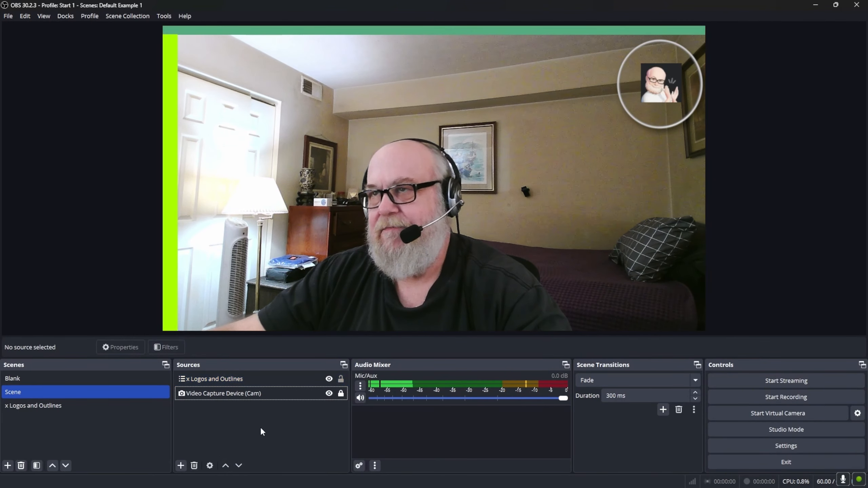
Compare x Logos and Outlines with Scene, and show and hide the camera source in x Logos and Outlines.
left_click(77, 406)
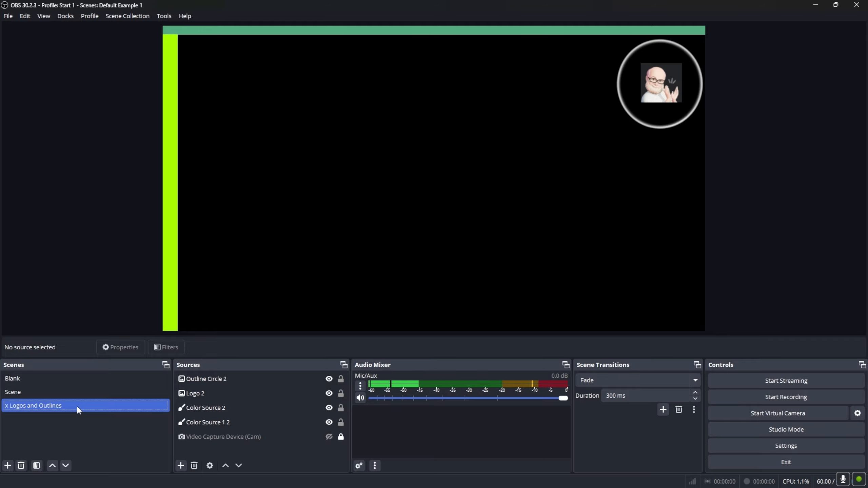
left_click(76, 395)
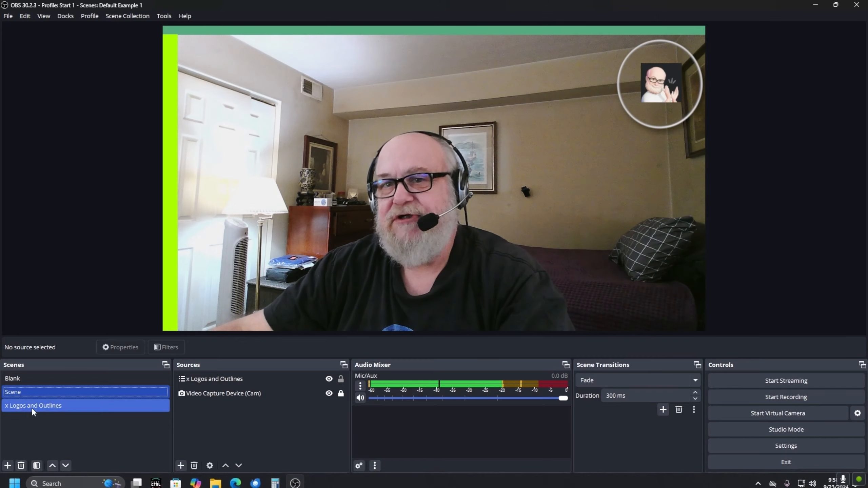
left_click(33, 407)
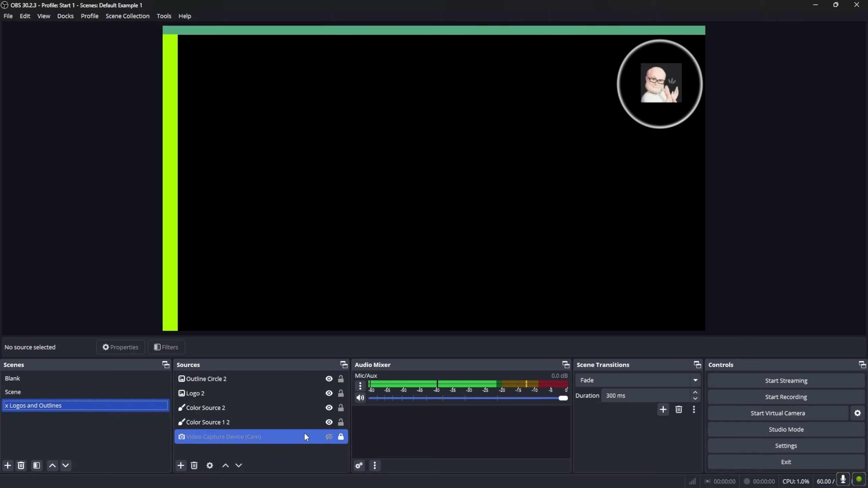
left_click(329, 437)
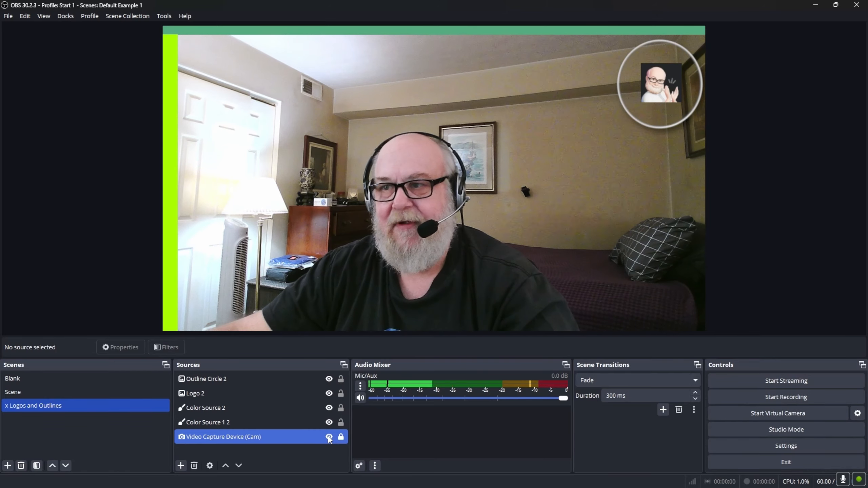
left_click(331, 437)
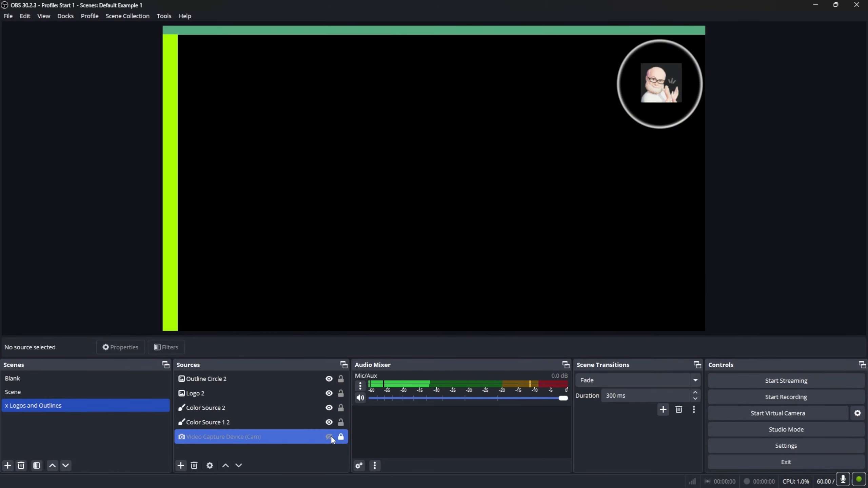
Lock the nested x Logos and Outlines source in the scene named Scene.
left_click(86, 394)
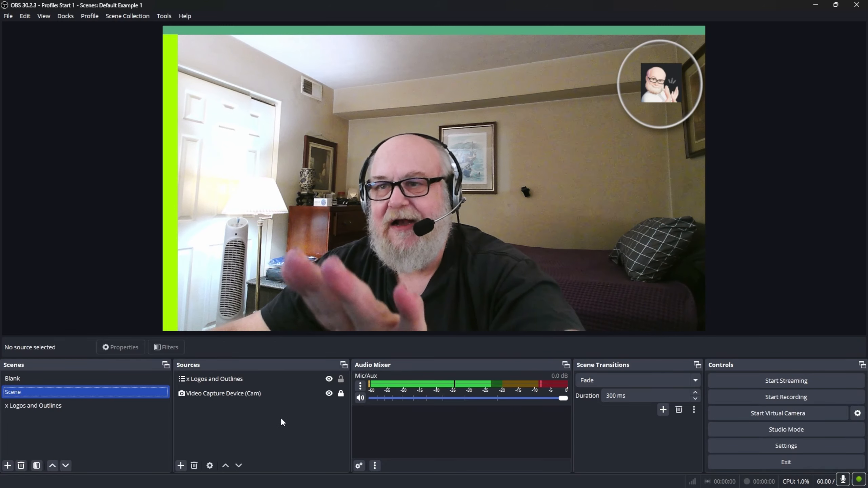
left_click(201, 395)
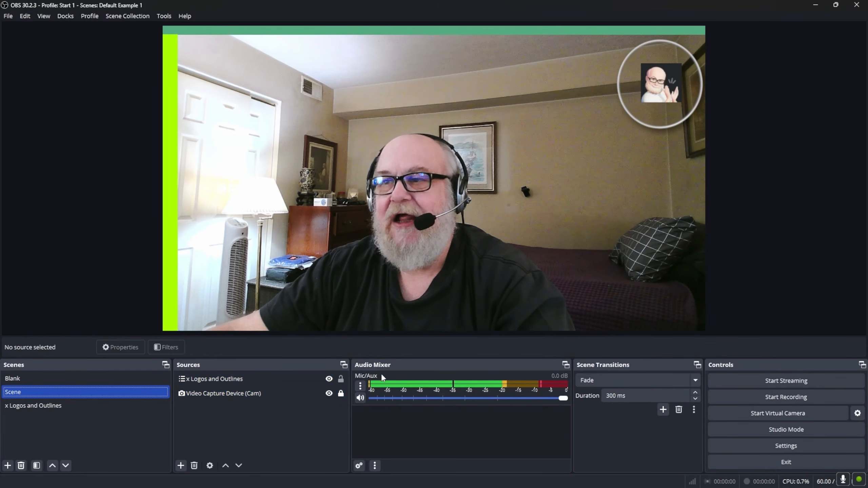
left_click(341, 381)
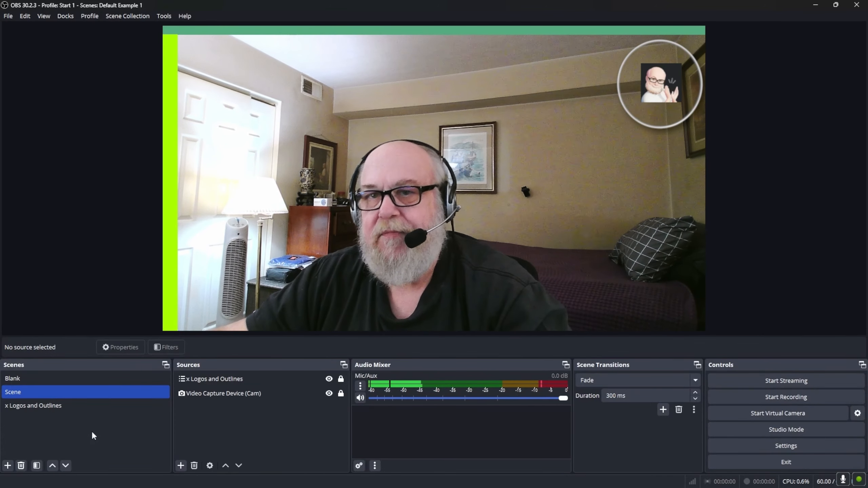
Duplicate the x Logos and Outlines scene as x Logos and Outlines 2.
left_click(80, 408)
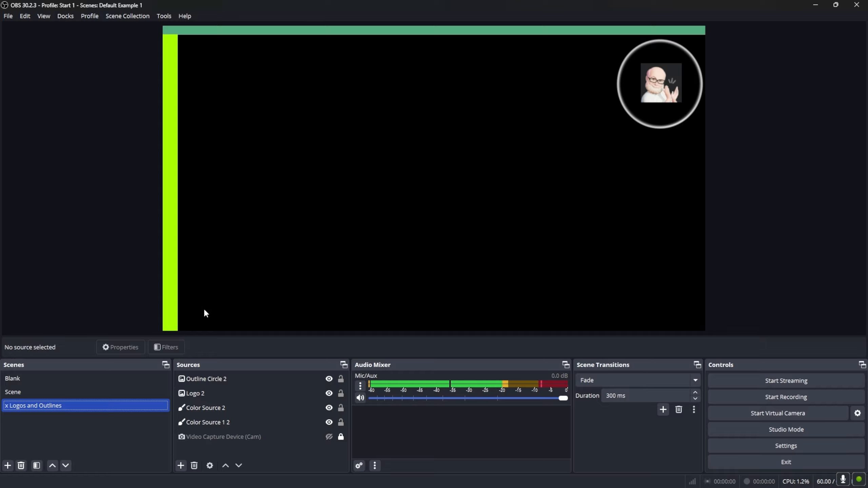
right_click(53, 408)
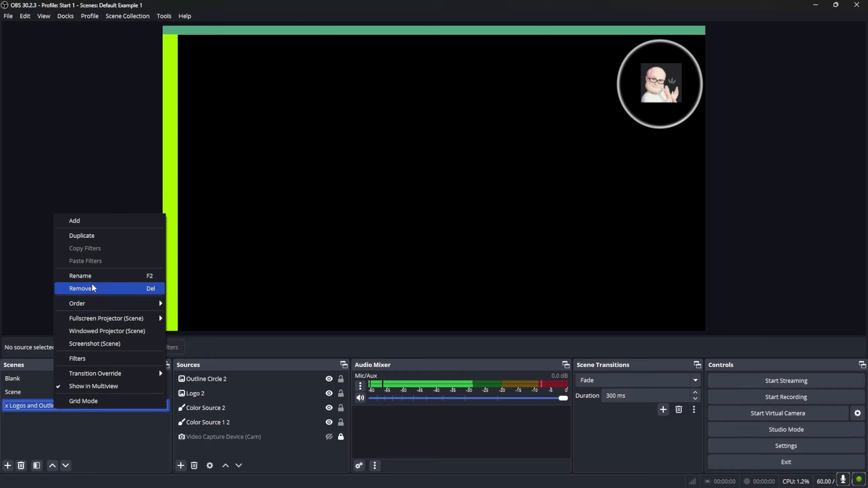
left_click(102, 238)
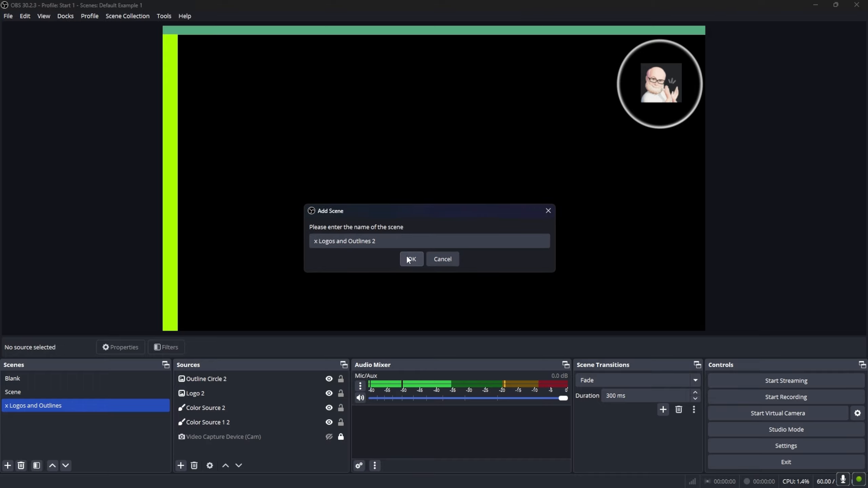
left_click(409, 260)
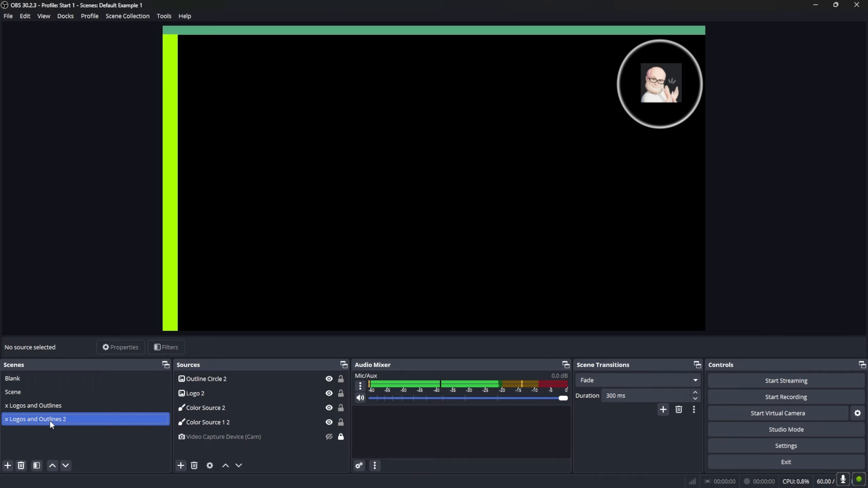
Move the outline circle and the logo to the canvas's lower right in x Logos and Outlines 2, logo about 117 px above the bottom edge.
left_click(220, 438)
left_click(288, 410)
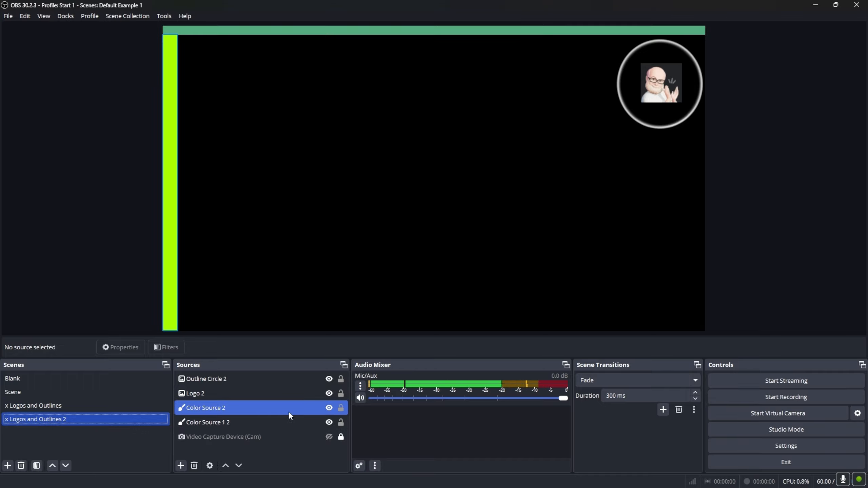
left_click(296, 426)
left_click(296, 436)
left_click(530, 288)
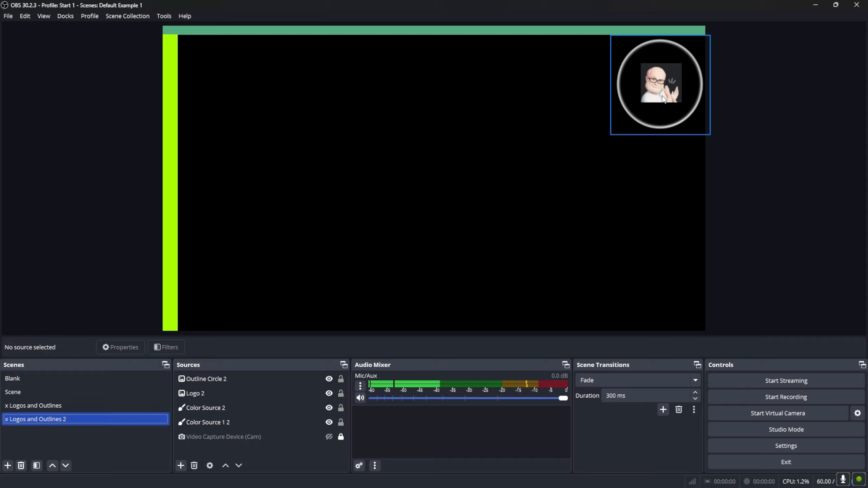
left_click_drag(665, 87, 636, 289)
left_click_drag(667, 90, 612, 281)
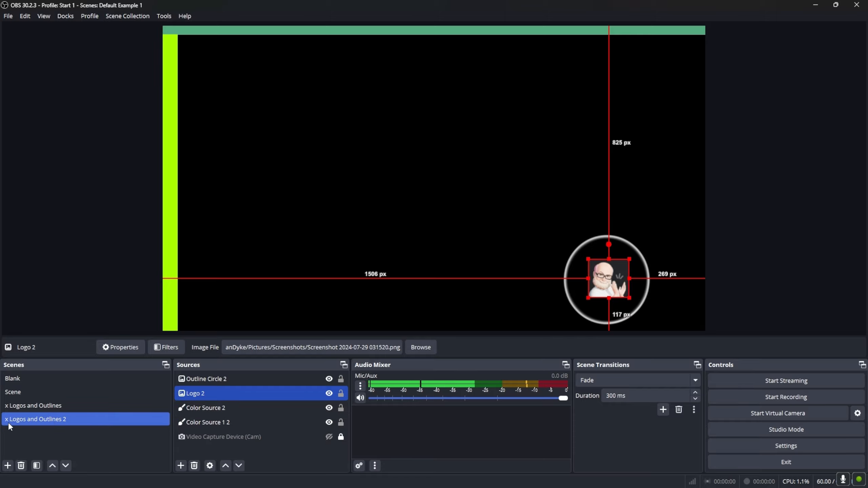
Add the existing x Logos and Outlines 2 scene as a visible source at the top of Scene's source stack.
left_click(30, 393)
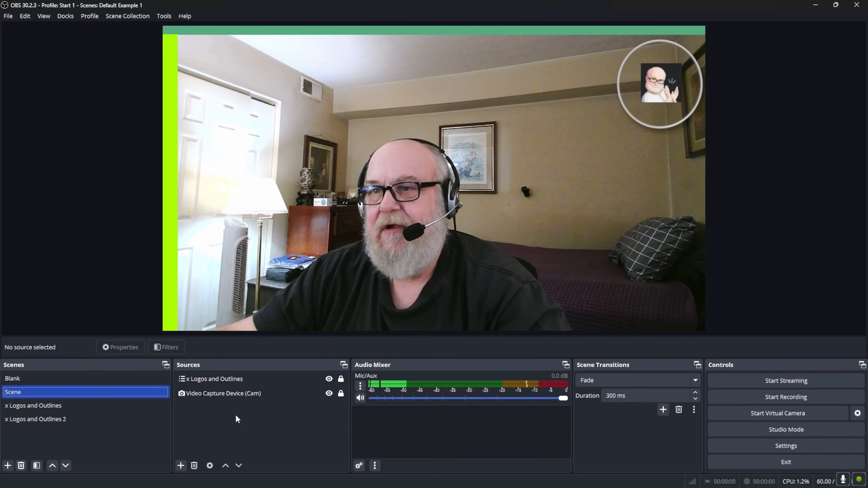
left_click(181, 466)
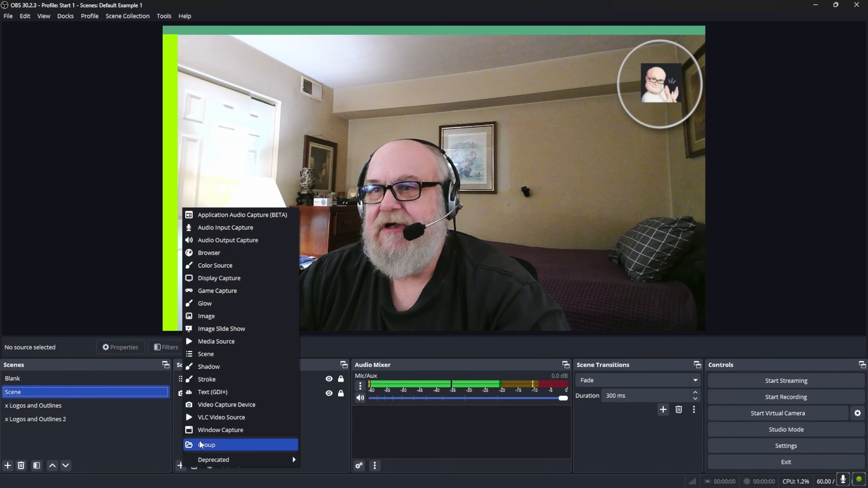
left_click(222, 354)
left_click(420, 257)
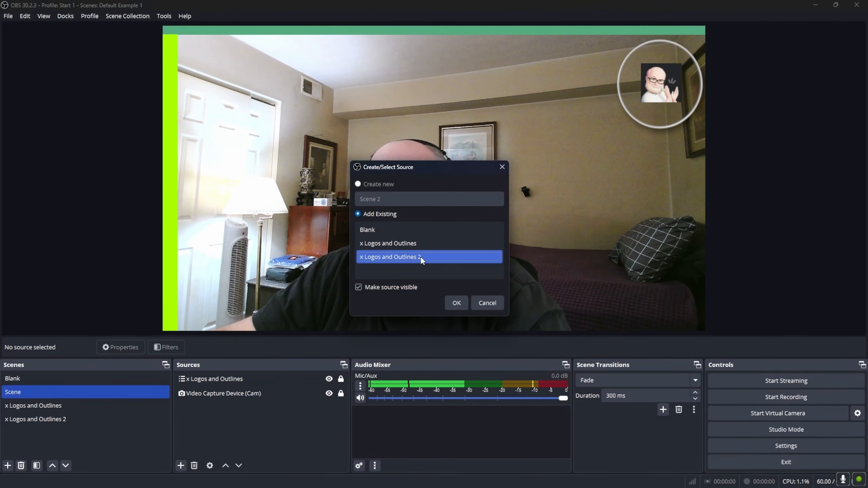
left_click(458, 302)
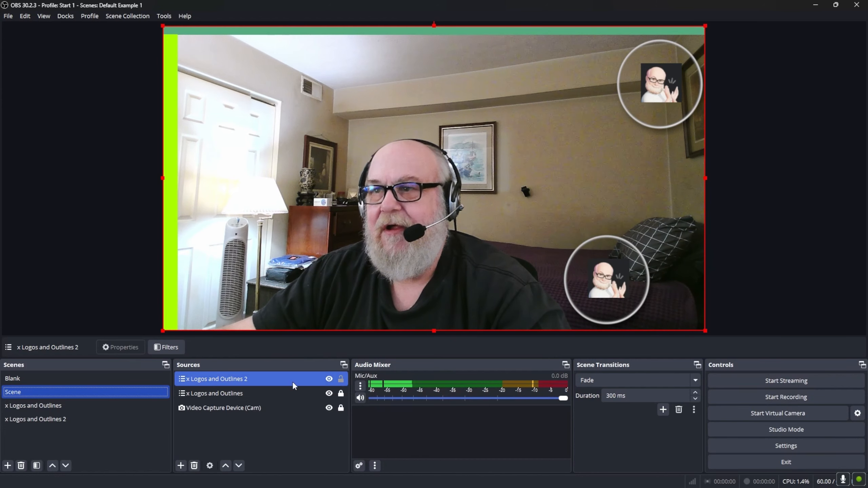
Alternate the visibility of x Logos and Outlines and x Logos and Outlines 2 in Scene to compare them, then leave both hidden.
left_click(329, 394)
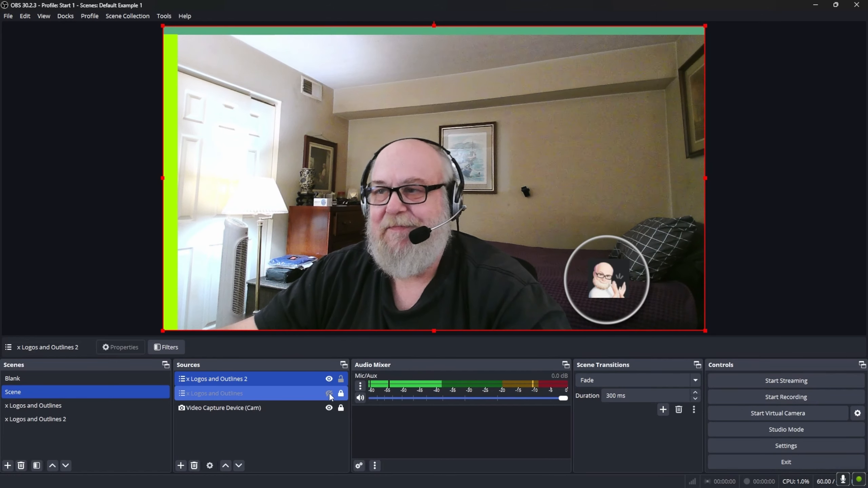
left_click(329, 379)
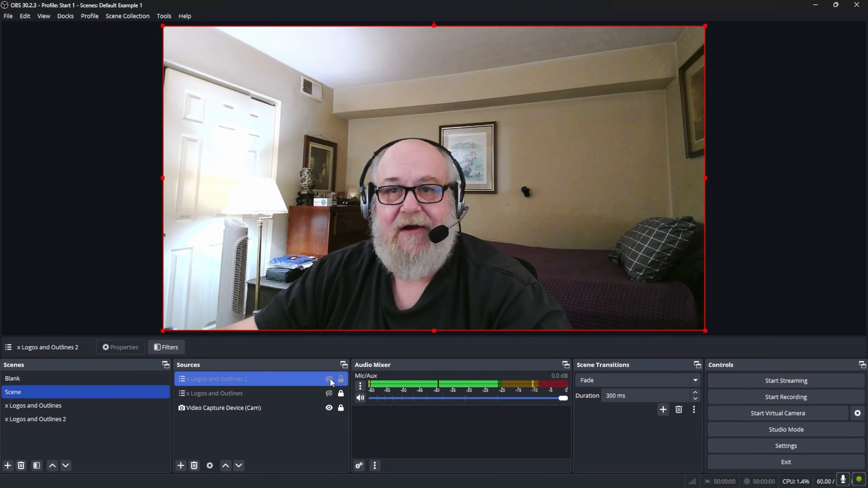
left_click(329, 393)
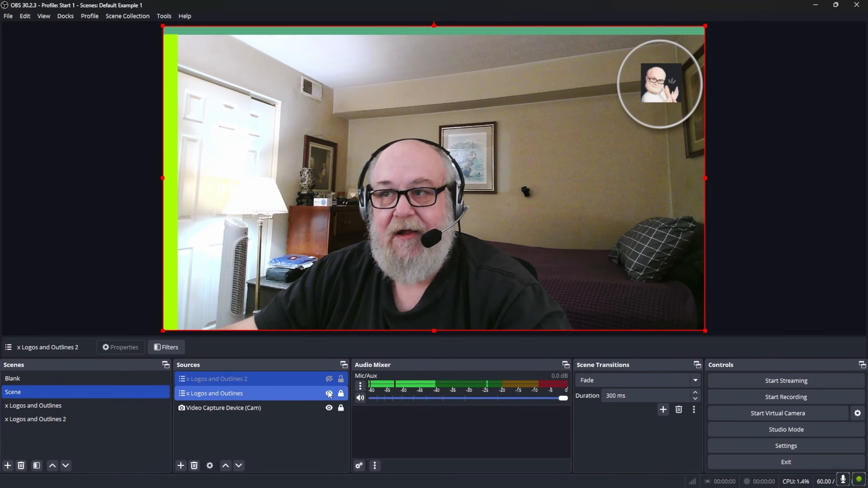
left_click(329, 394)
left_click(330, 379)
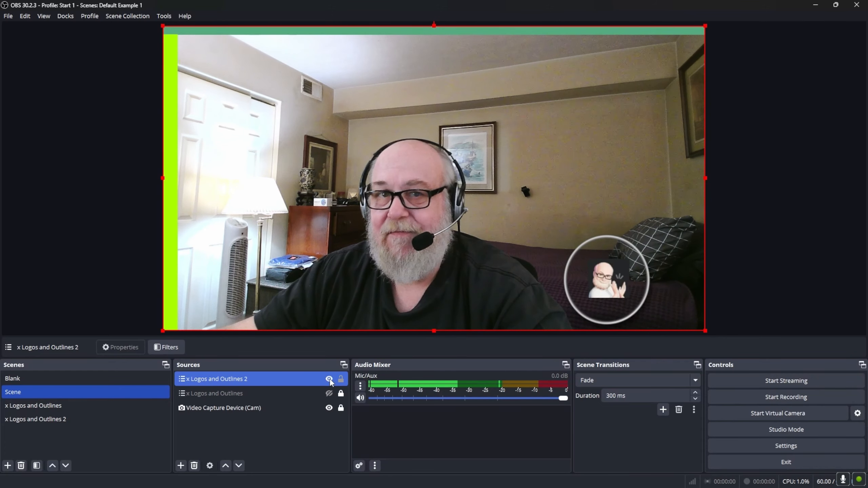
left_click(329, 394)
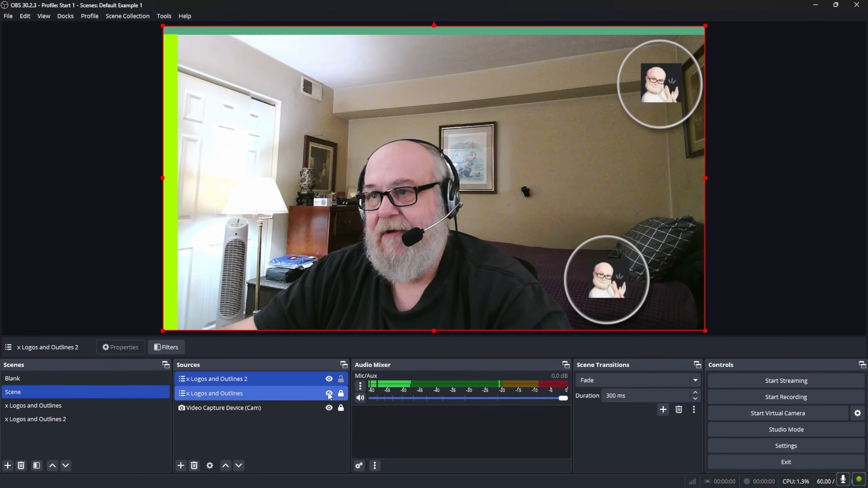
left_click(330, 394)
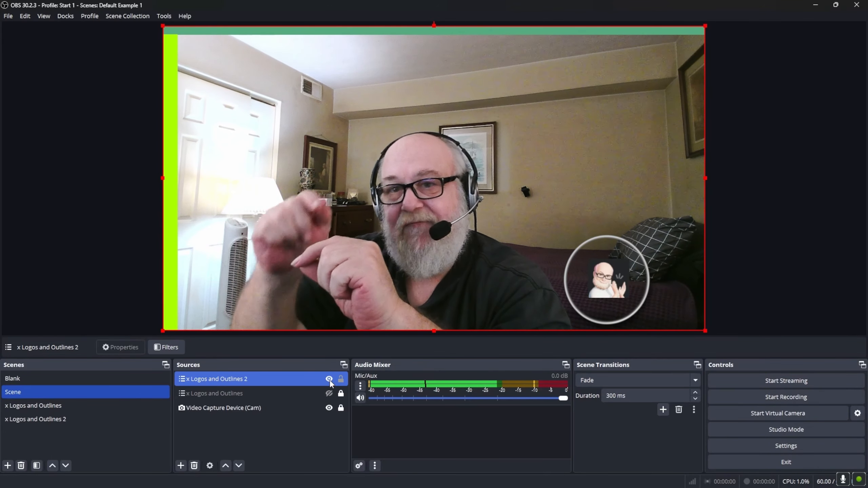
left_click(293, 394, "ctrl")
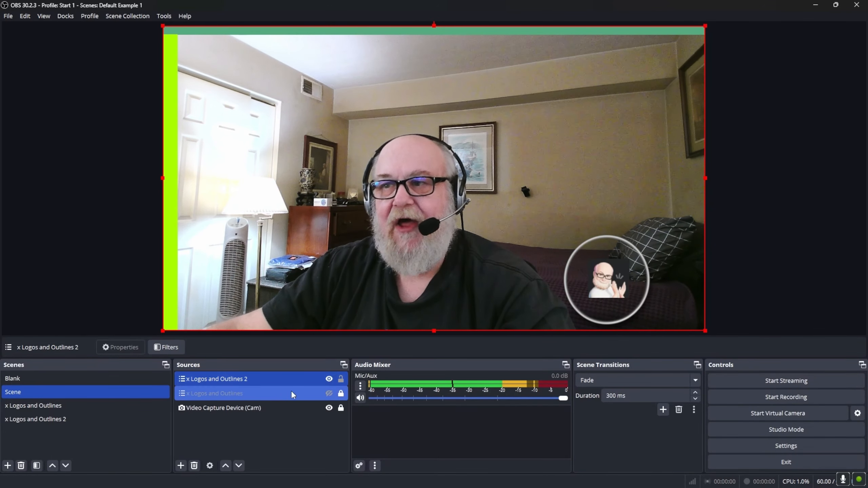
left_click(329, 394)
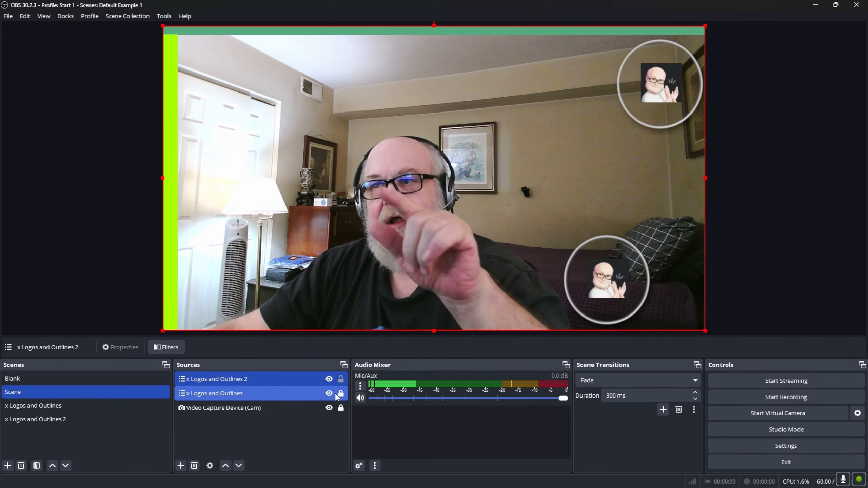
left_click(330, 379)
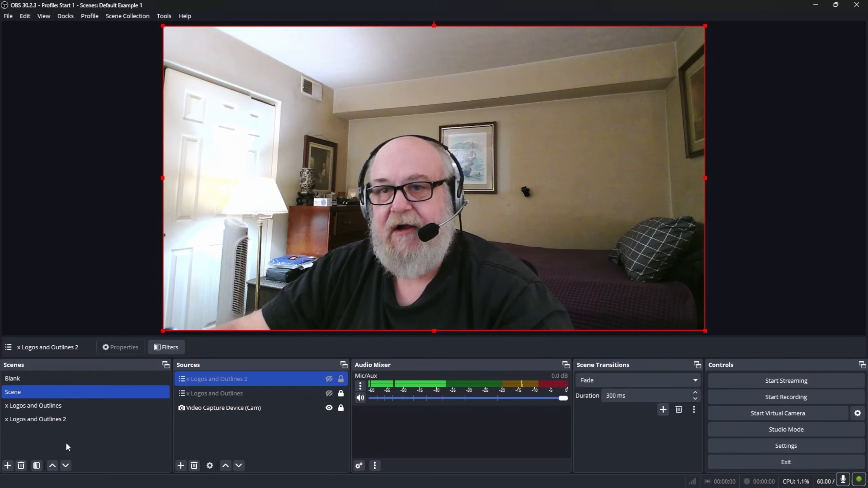
Add Shower Caddy 1 as a new image source in x Logos and Outlines 2, shrunk and placed at the canvas's lower right over the logo.
left_click(59, 421)
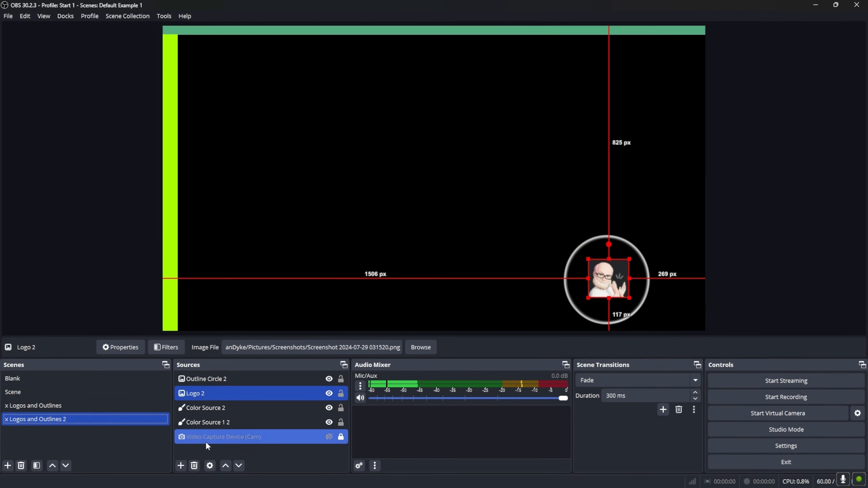
left_click(180, 467)
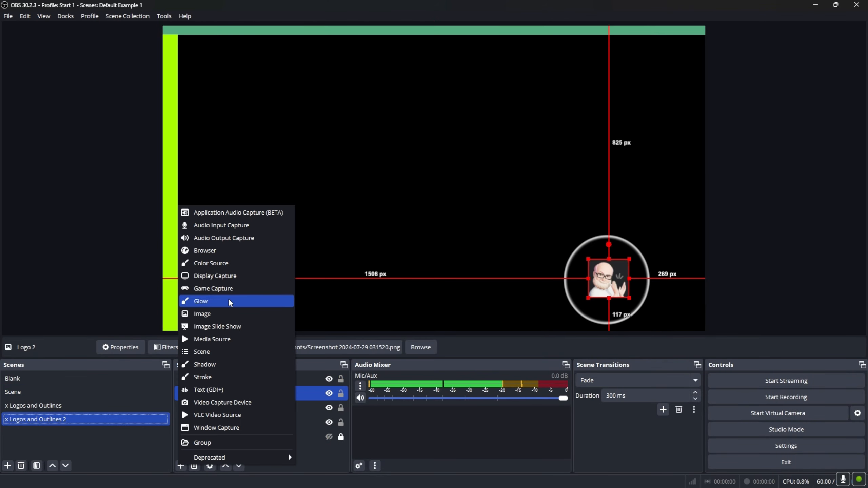
left_click(222, 312)
left_click(455, 300)
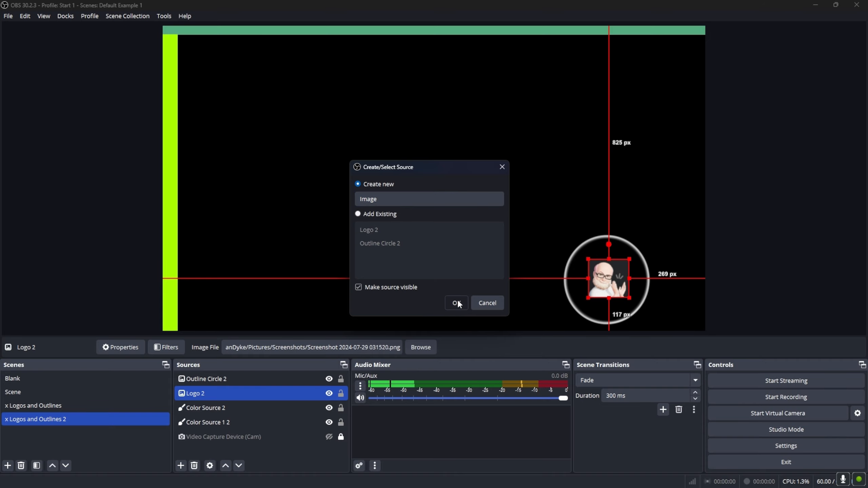
left_click(559, 251)
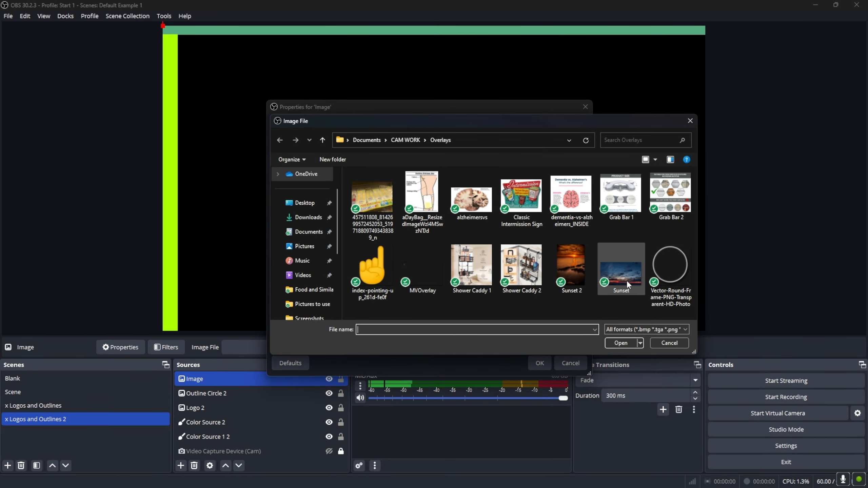
double_click(473, 271)
left_click(534, 365)
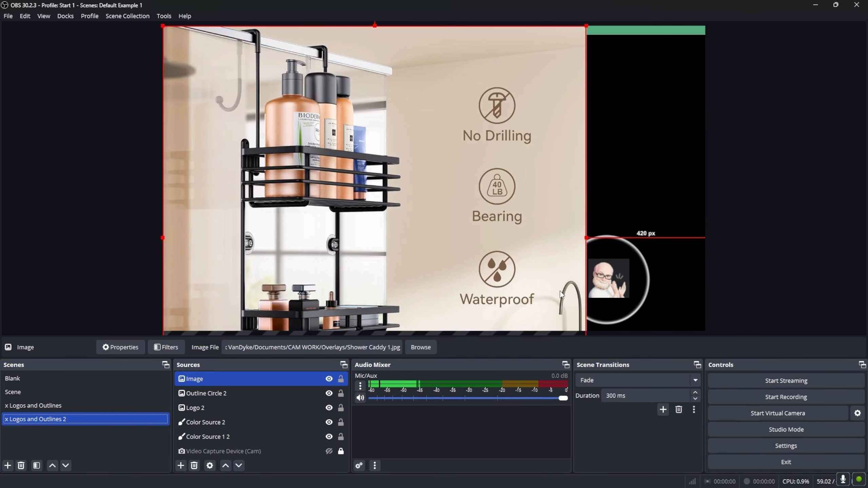
left_click_drag(538, 293, 476, 121)
left_click_drag(525, 279, 608, 299)
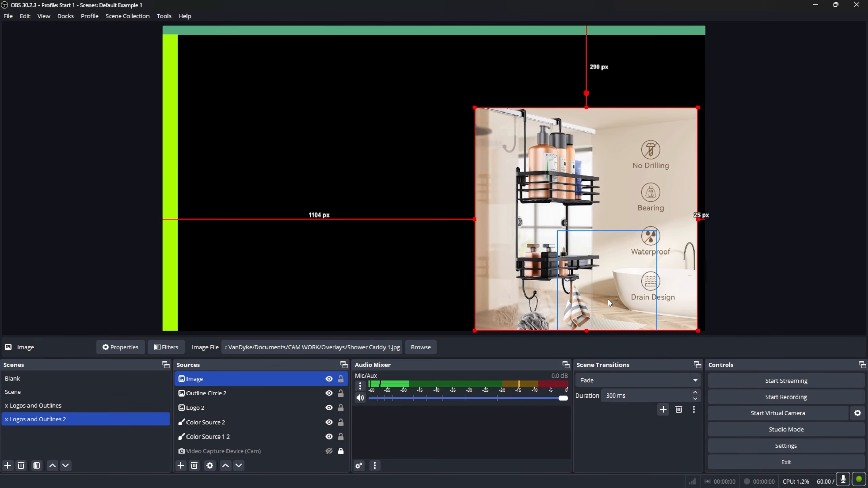
Show and hide both nested overlay sources in Scene to compare the plain logo overlay with the shower caddy version.
left_click(24, 394)
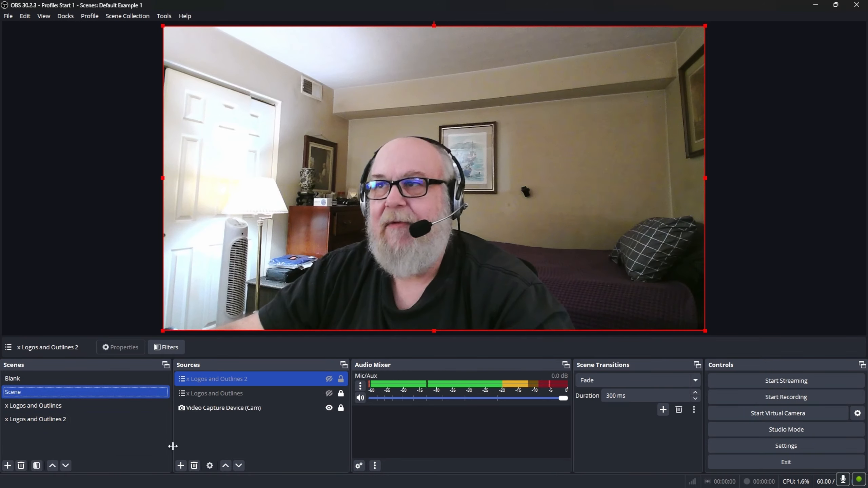
left_click(330, 394)
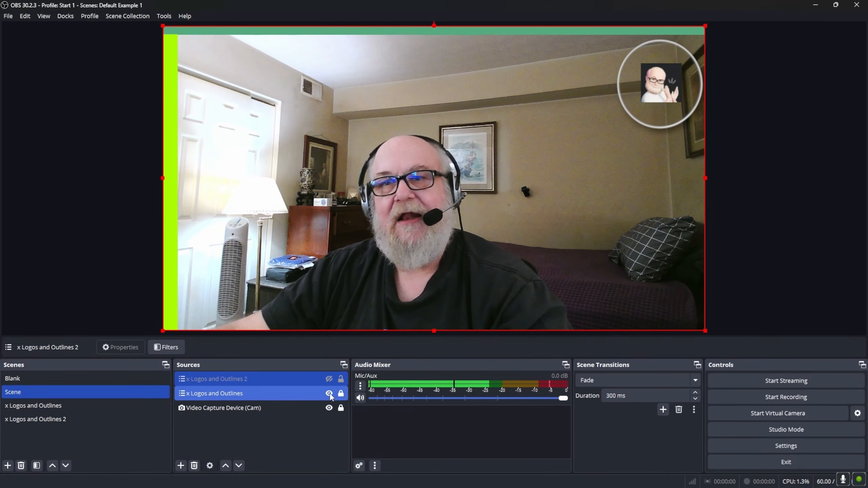
left_click(329, 379)
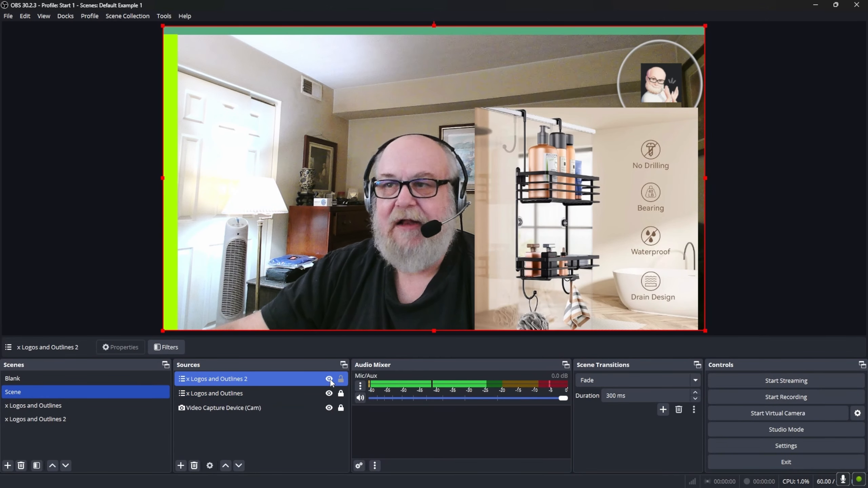
left_click(329, 394)
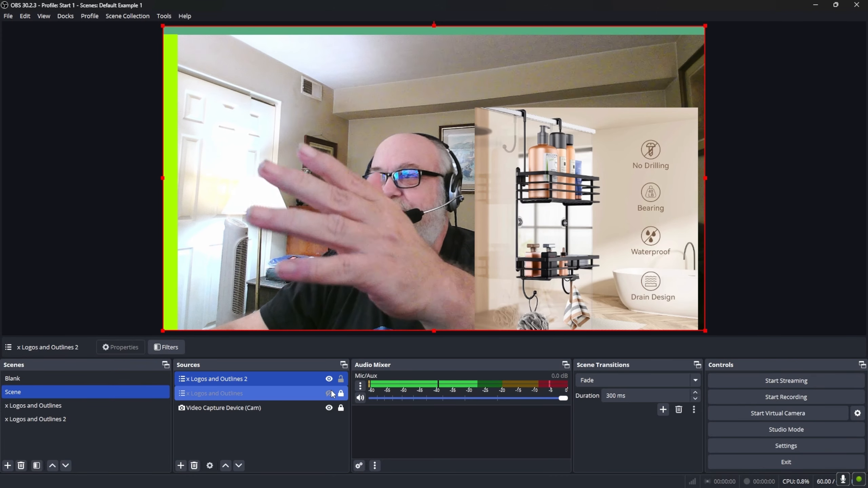
left_click(329, 394)
left_click(329, 379)
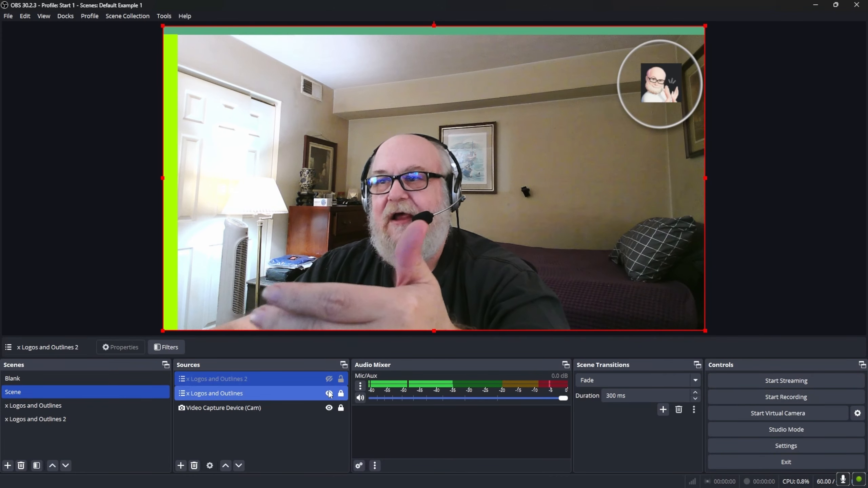
left_click(329, 394)
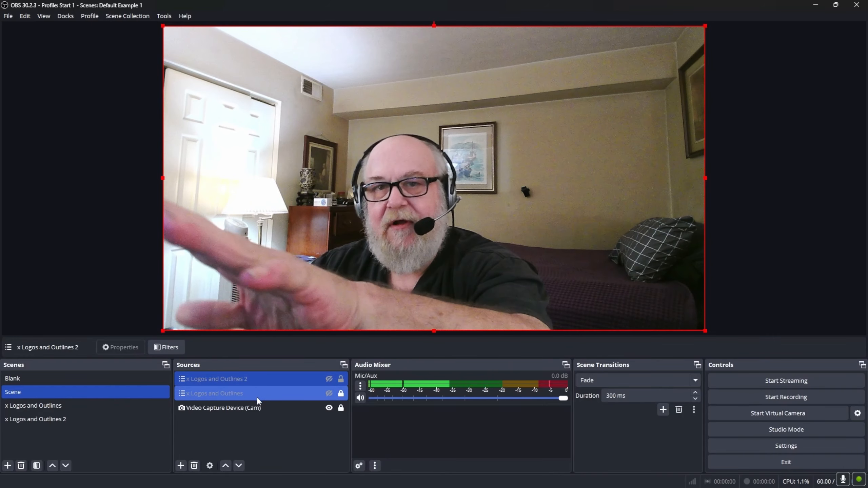
left_click(256, 411, "ctrl")
left_click(257, 412, "ctrl")
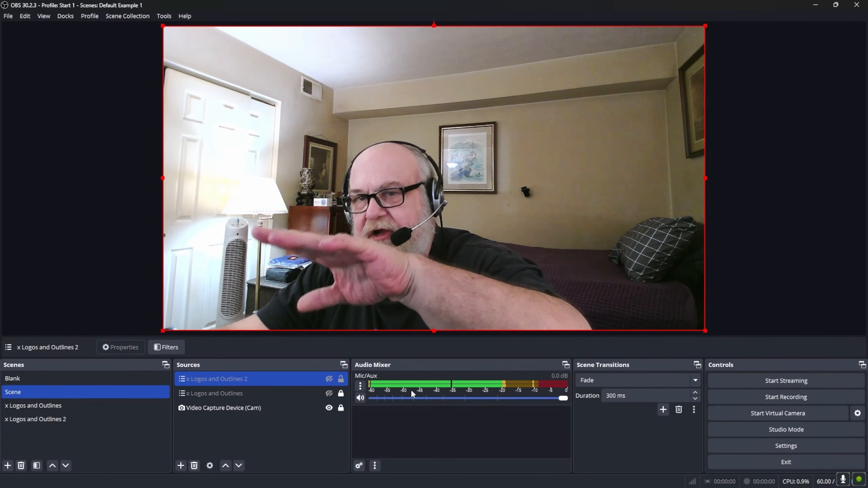
left_click(87, 380)
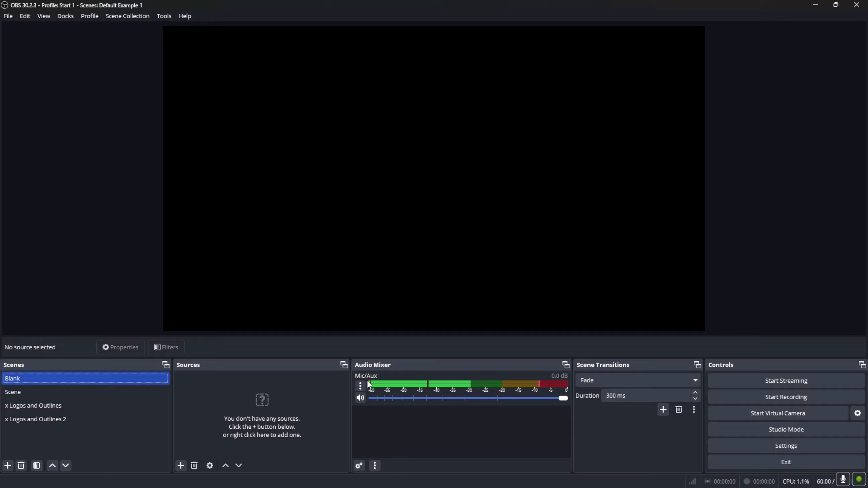
left_click(74, 393)
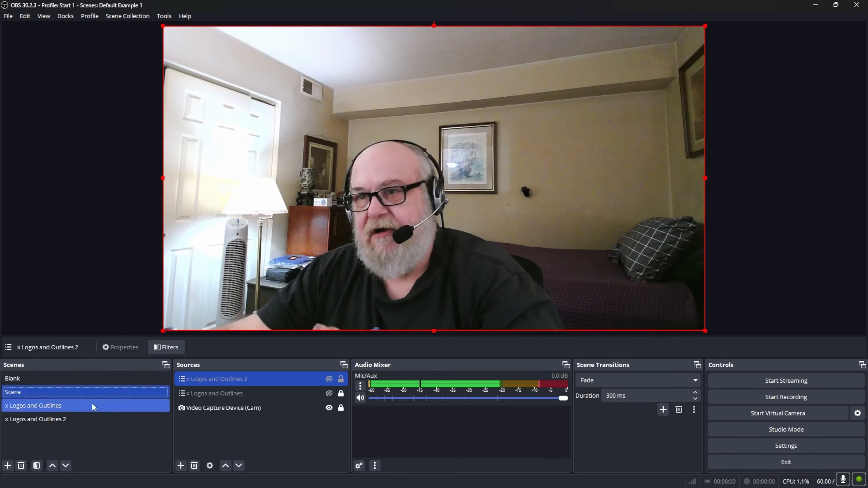
left_click(180, 465)
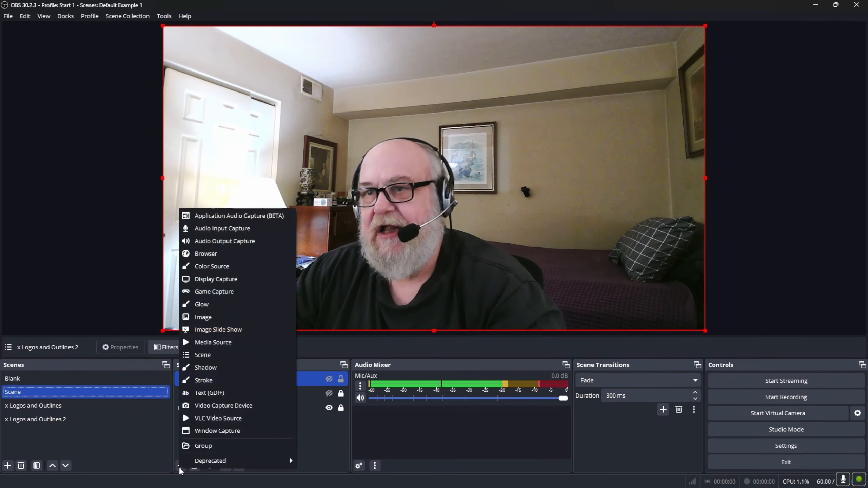
left_click(231, 349)
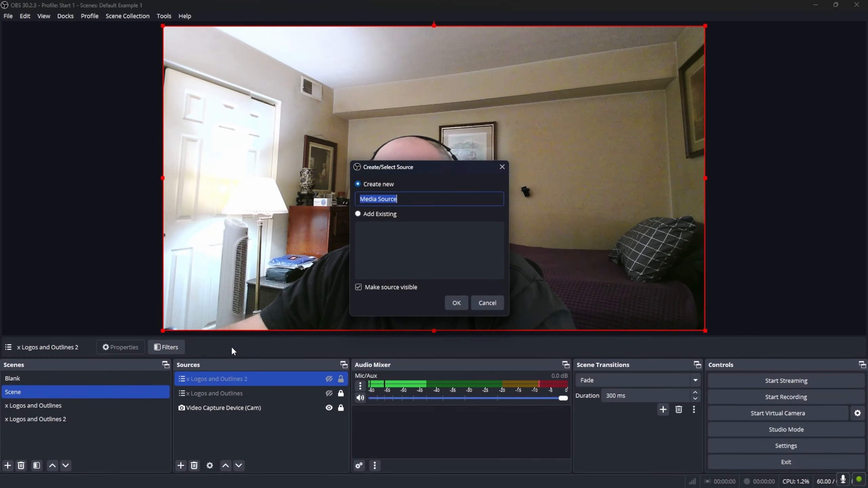
left_click(457, 304)
left_click(562, 262)
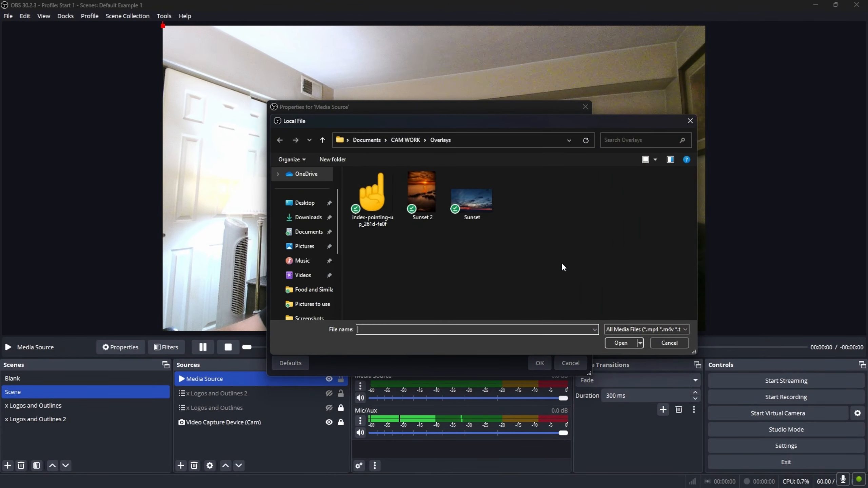
left_click(301, 275)
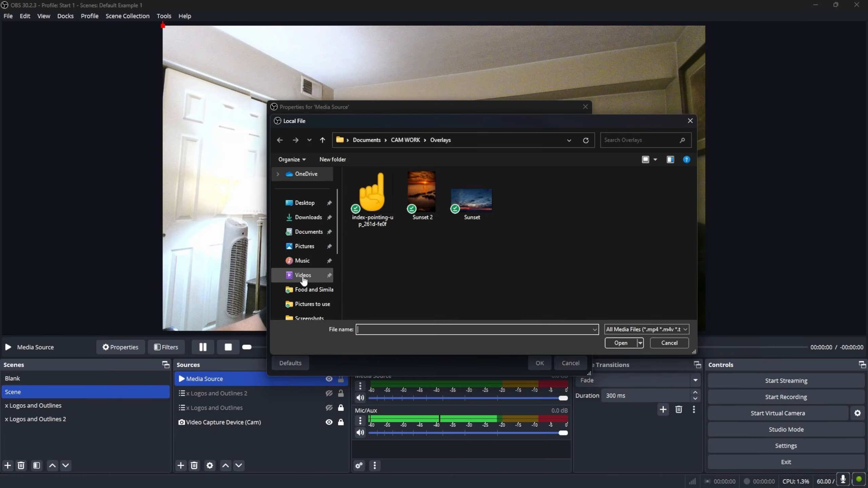
double_click(567, 265)
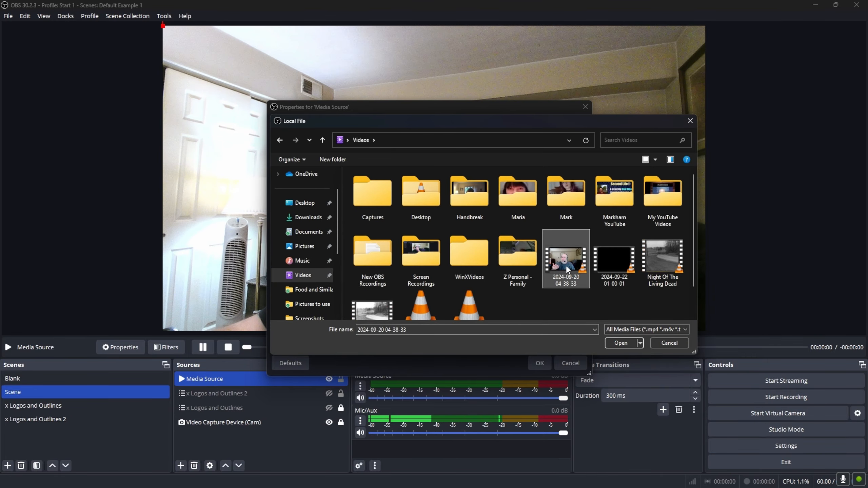
left_click(540, 362)
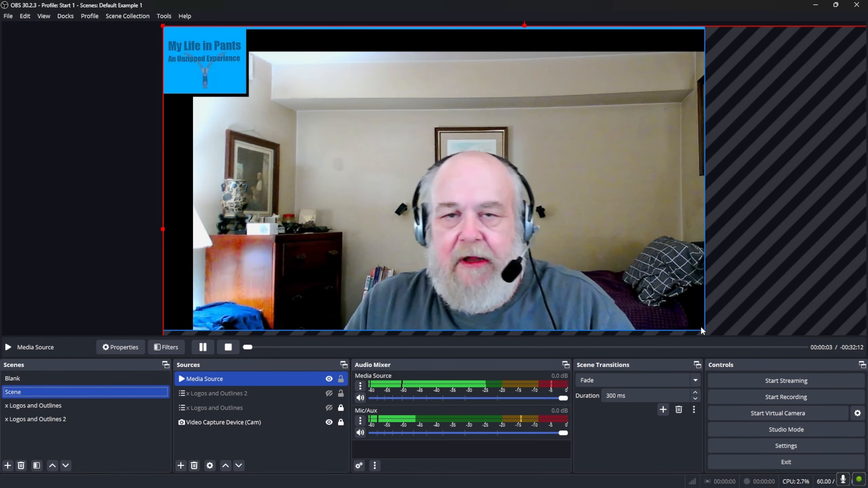
Fit Media Source to the screen, then shrink it and place it about 348 px from the canvas top and 134 px from the right edge.
right_click(520, 235)
mouse_move(533, 236)
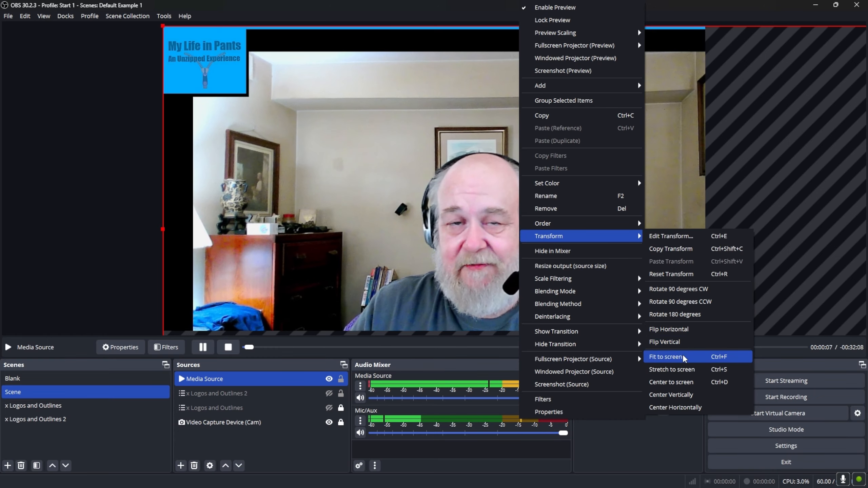
left_click(667, 356)
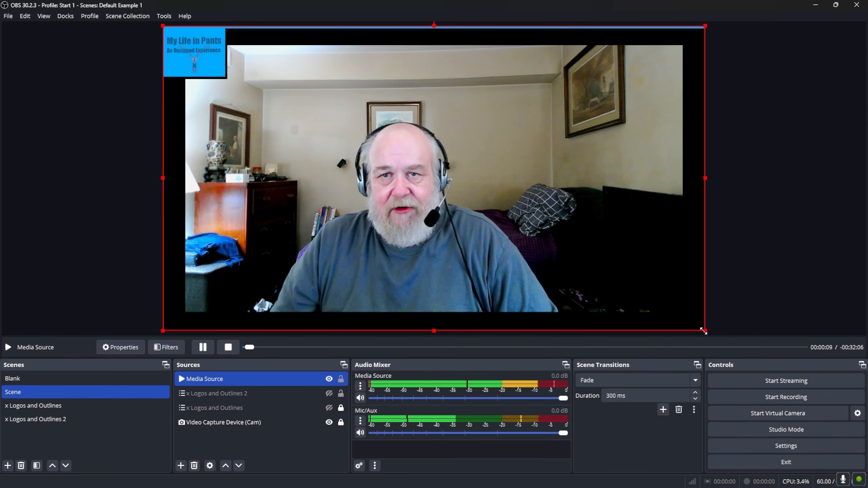
left_click_drag(704, 331, 305, 158)
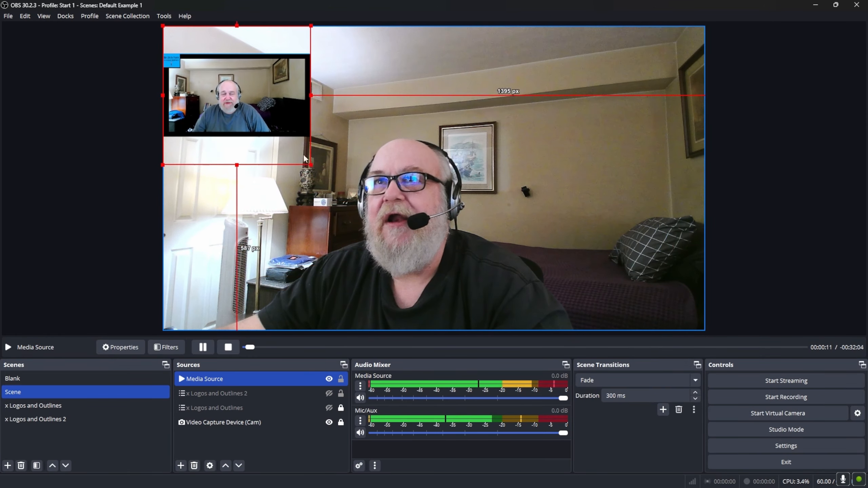
left_click_drag(241, 99, 597, 195)
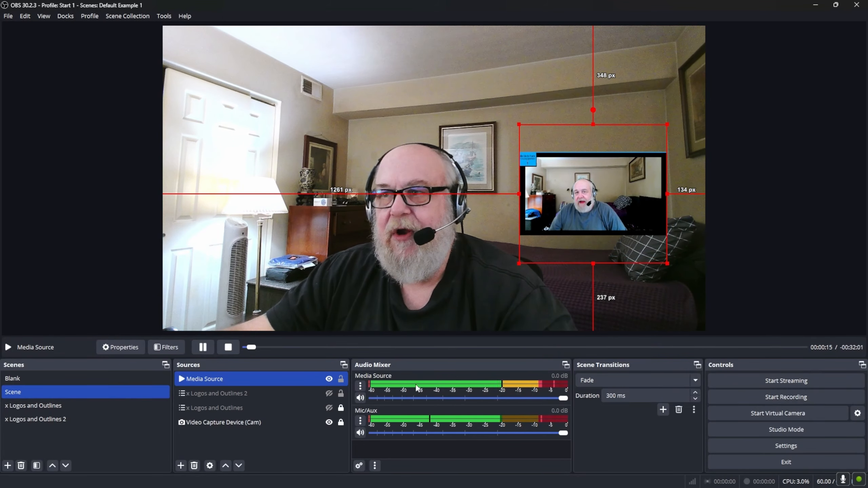
Switch through the Blank and x Logos and Outlines scenes and back to Scene to check the media source's audio.
left_click(40, 383)
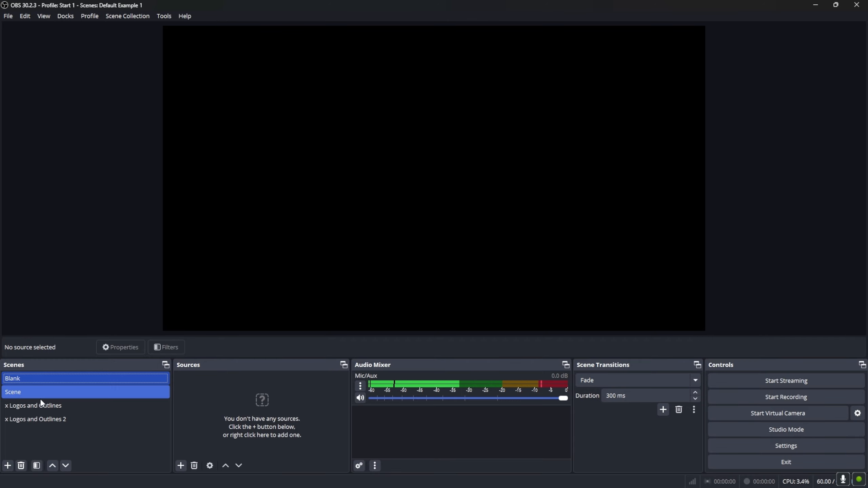
left_click(40, 405)
left_click(36, 394)
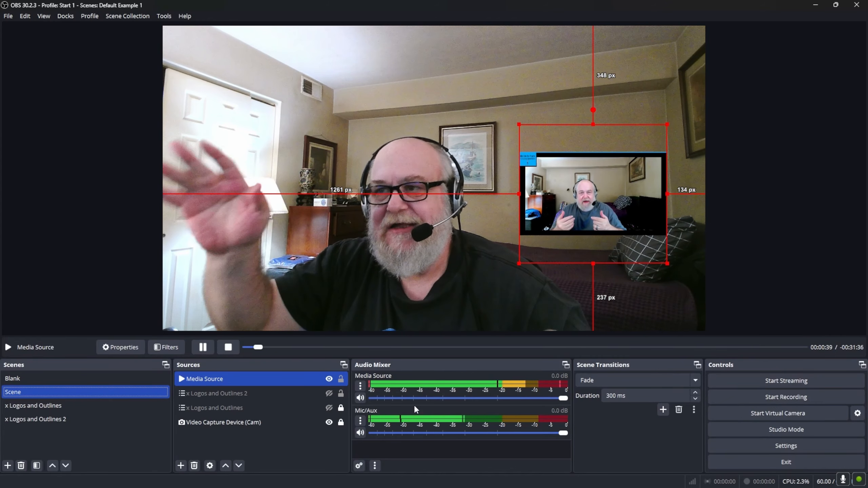
Inspect Media Source's filters from its audio channel, then switch to x Logos and Outlines and back to Scene.
left_click(360, 386)
left_click(401, 360)
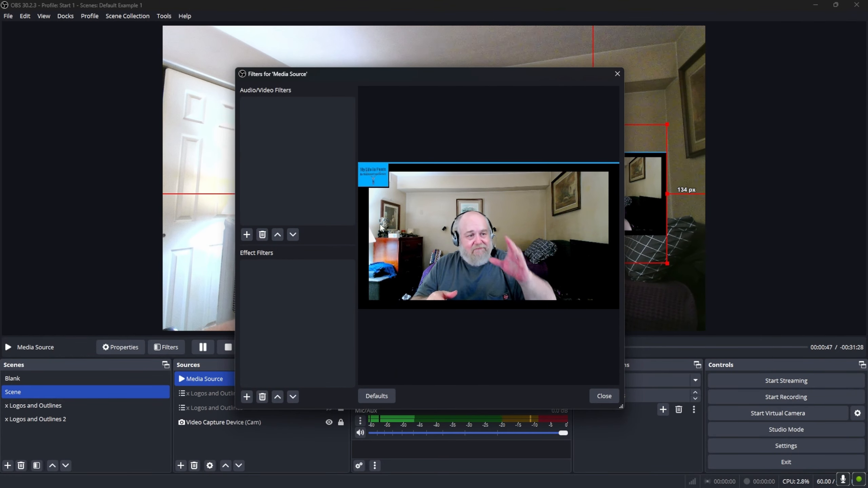
left_click(604, 396)
left_click(41, 405)
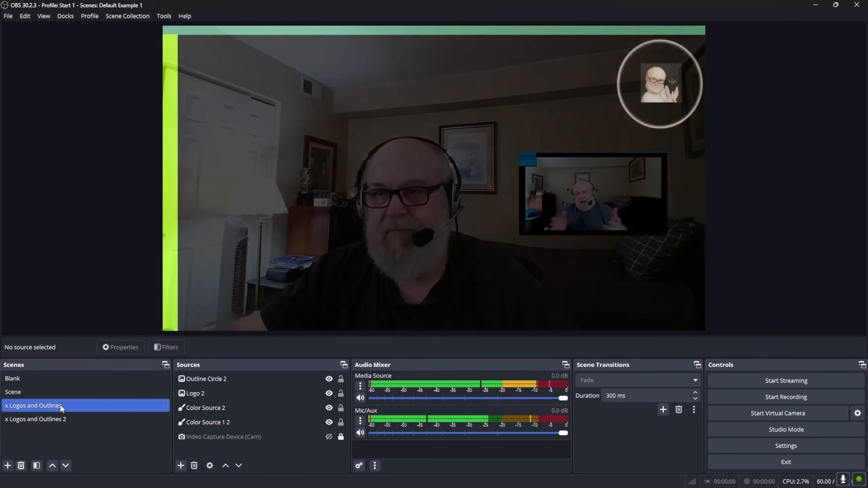
left_click(90, 393)
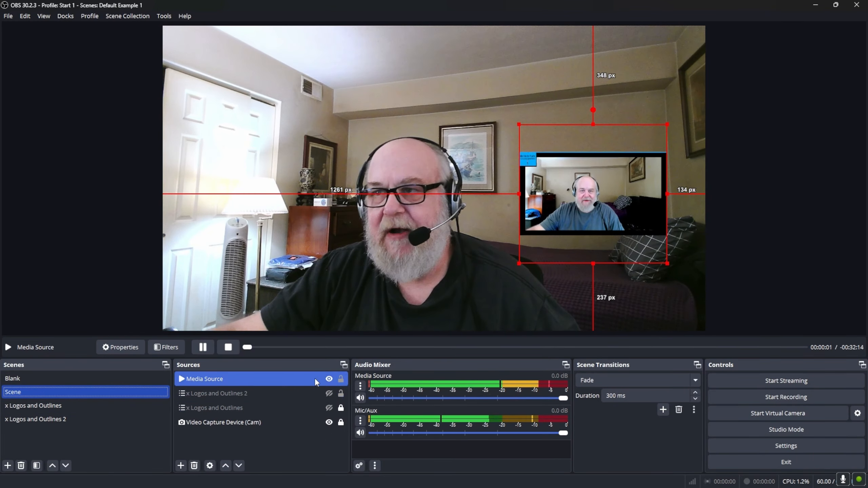
Add a 3-Band Equalizer audio filter to Media Source in Scene, keeping the suggested filter name.
right_click(263, 376)
left_click(282, 358)
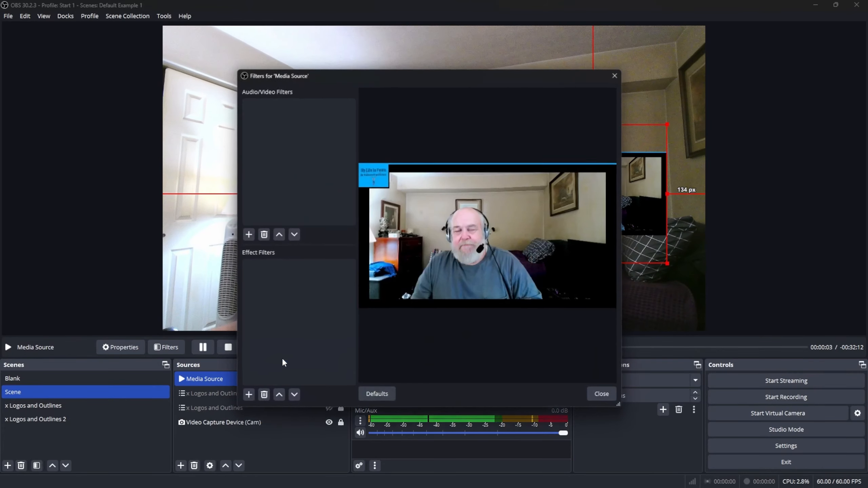
left_click(247, 235)
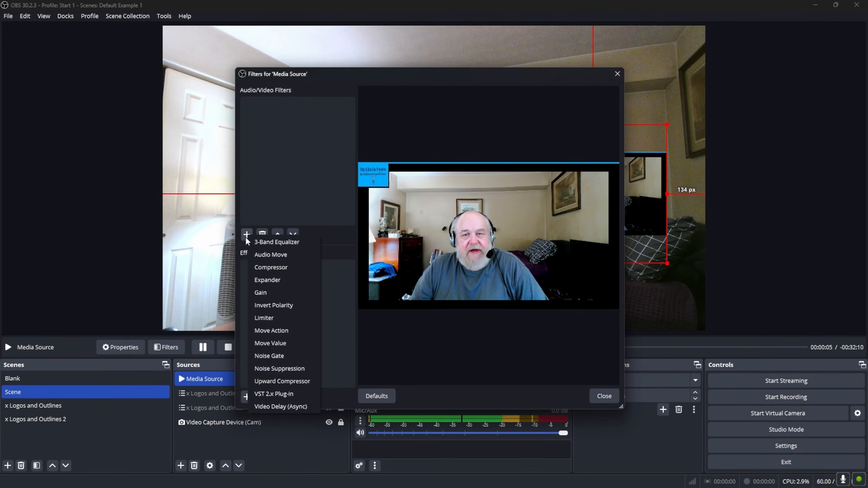
left_click(267, 242)
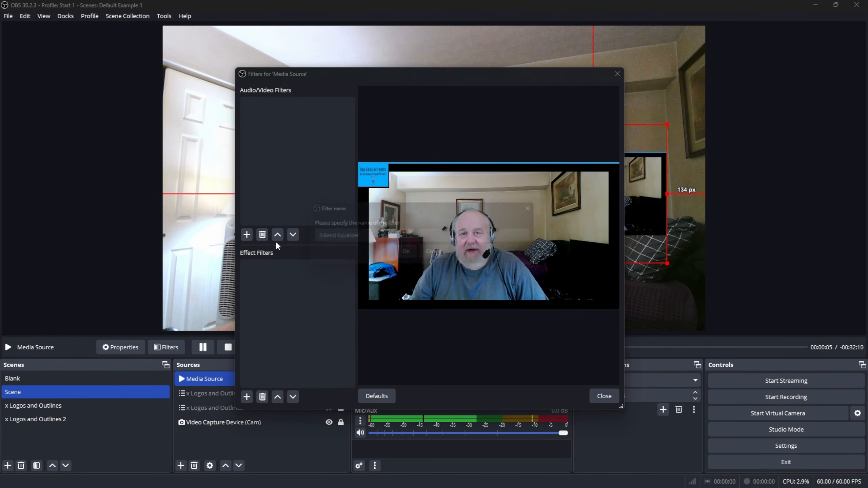
left_click(407, 256)
left_click(605, 396)
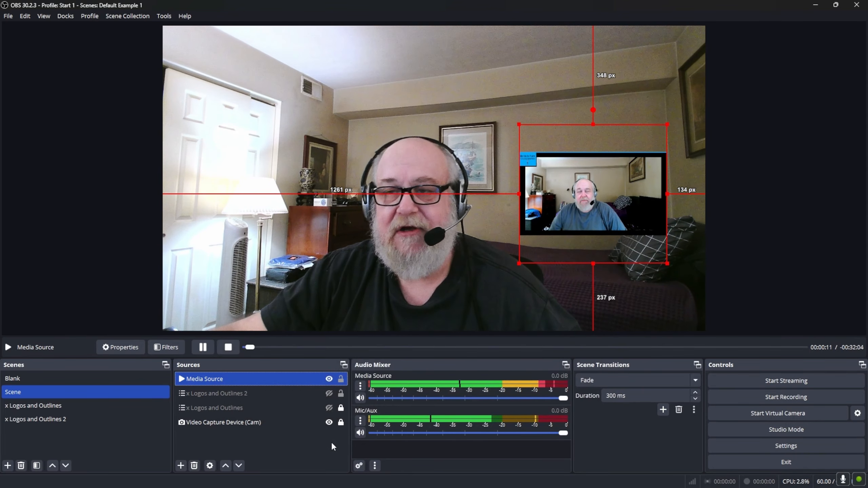
left_click(65, 408)
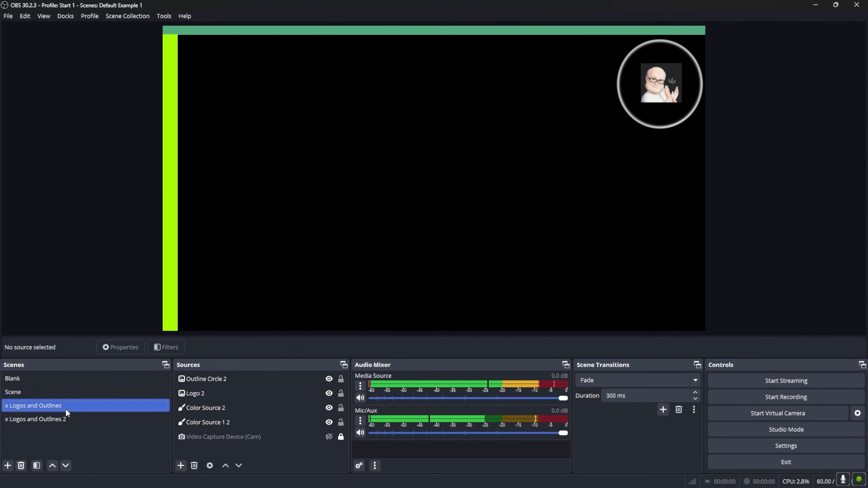
left_click(182, 465)
left_click(230, 339)
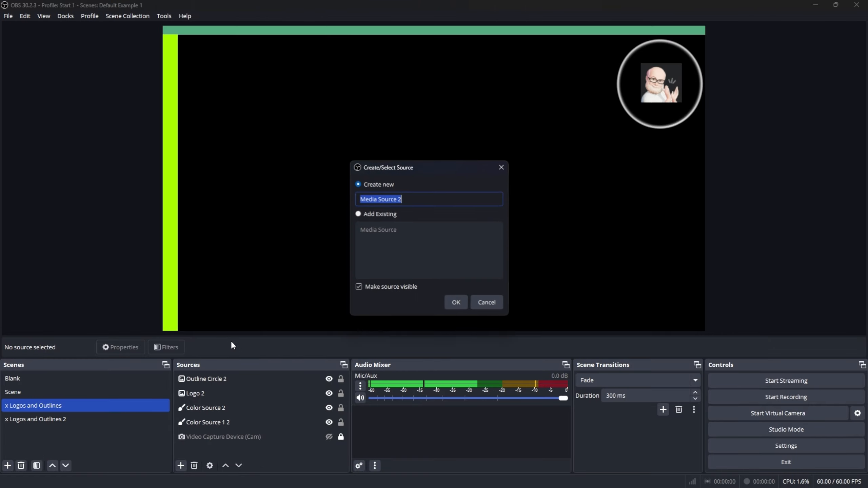
left_click(455, 303)
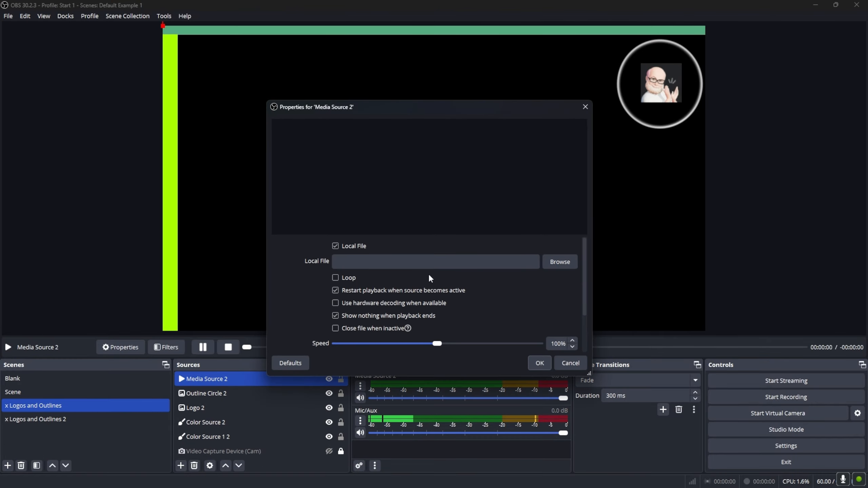
left_click(570, 262)
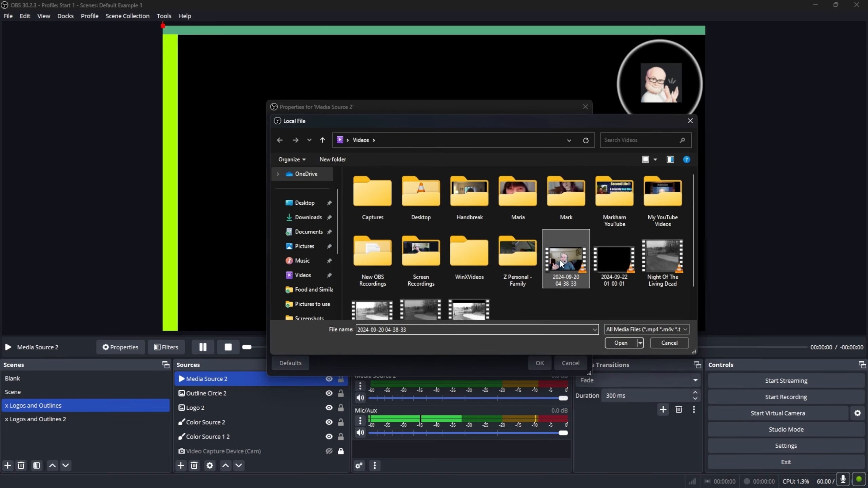
double_click(562, 264)
left_click(539, 362)
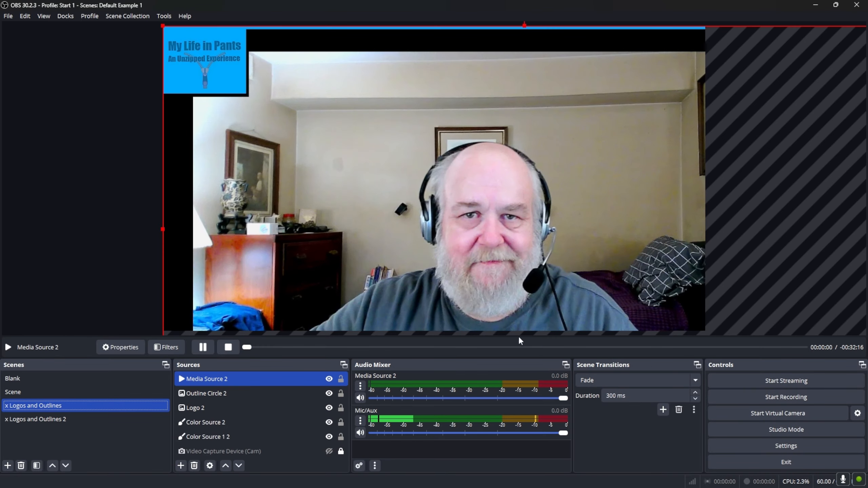
Fit Media Source 2 to the screen, then shrink it and place it about 221 px from the canvas's left edge and 104 px from the top.
right_click(486, 232)
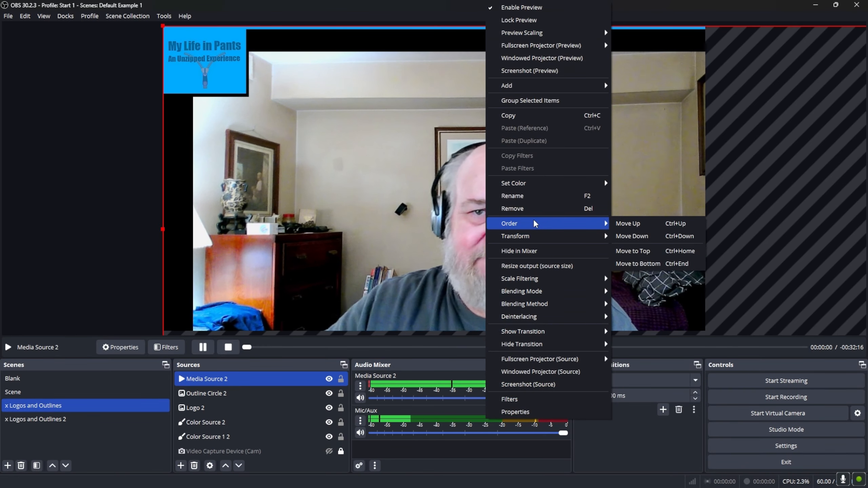
mouse_move(539, 239)
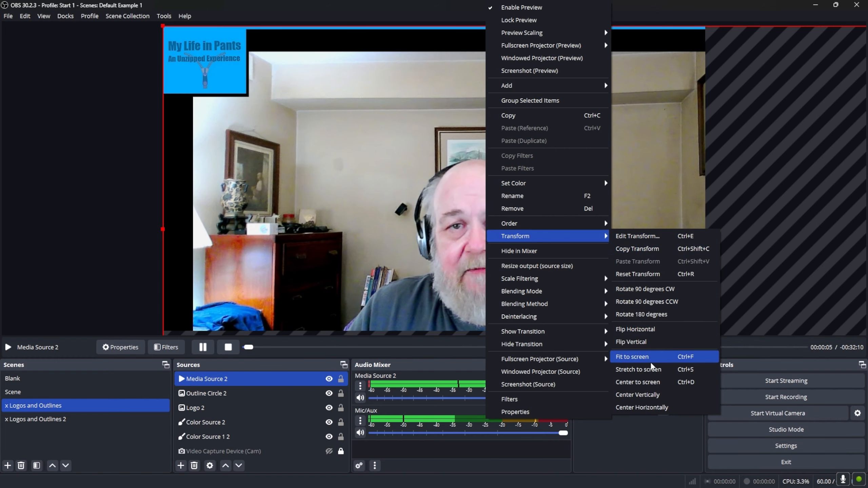
left_click(639, 357)
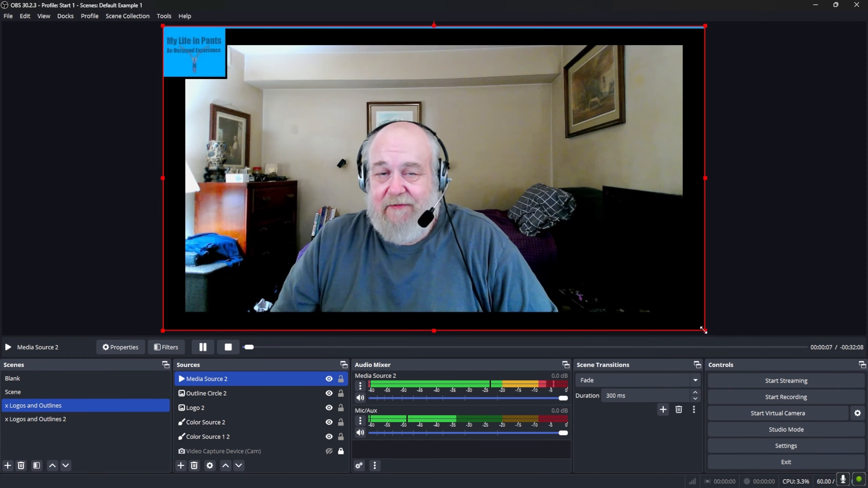
left_click_drag(705, 331, 371, 174)
left_click_drag(289, 109, 350, 138)
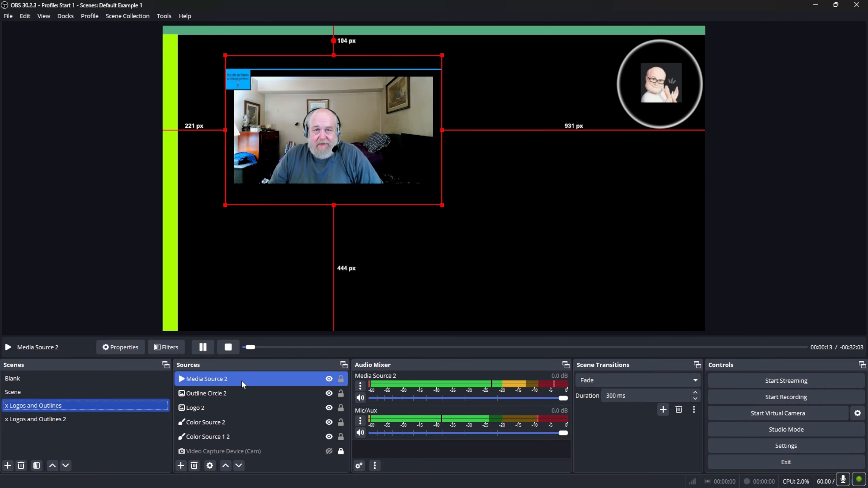
Switch to x Logos and Outlines 2 and back to x Logos and Outlines to compare the two scenes' audio.
left_click(63, 419)
left_click(59, 406)
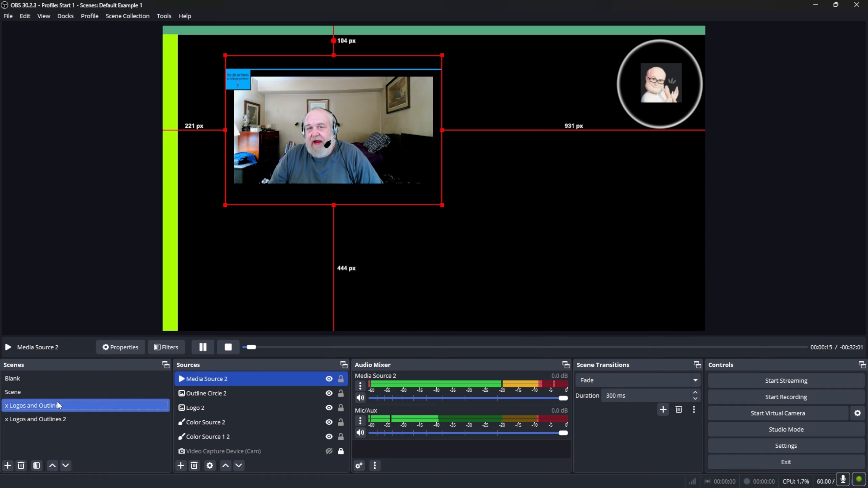
left_click(340, 395, "ctrl")
left_click(341, 396, "ctrl")
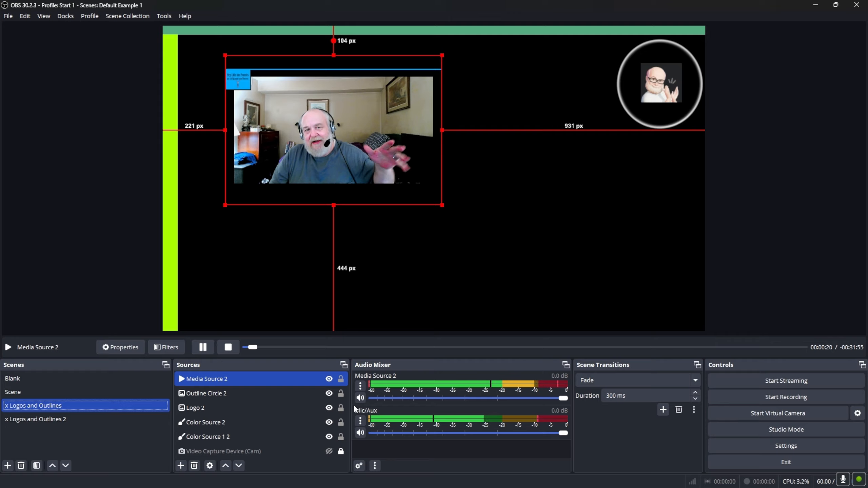
Inspect the filters of Media Source 2 from its audio channel and close them without adding any.
left_click(361, 387)
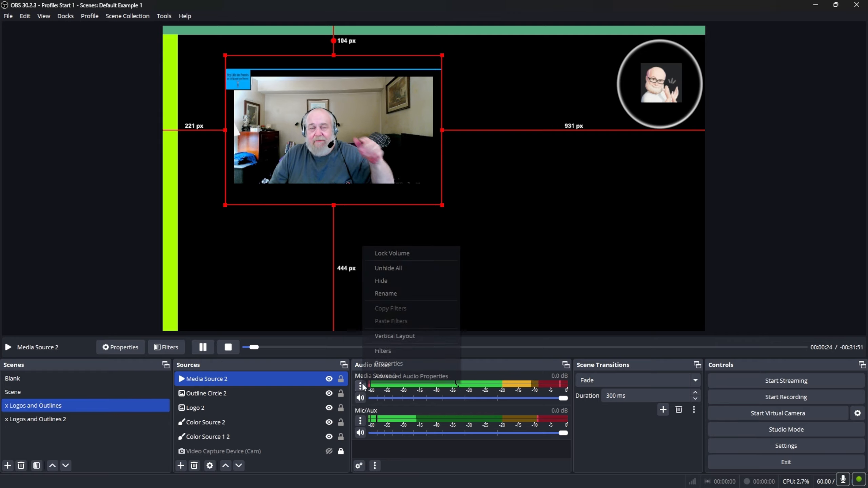
left_click(380, 350)
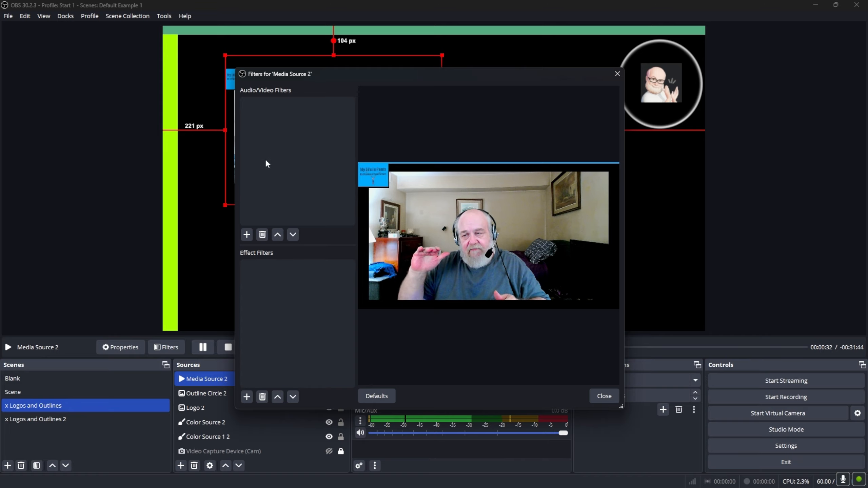
left_click(605, 396)
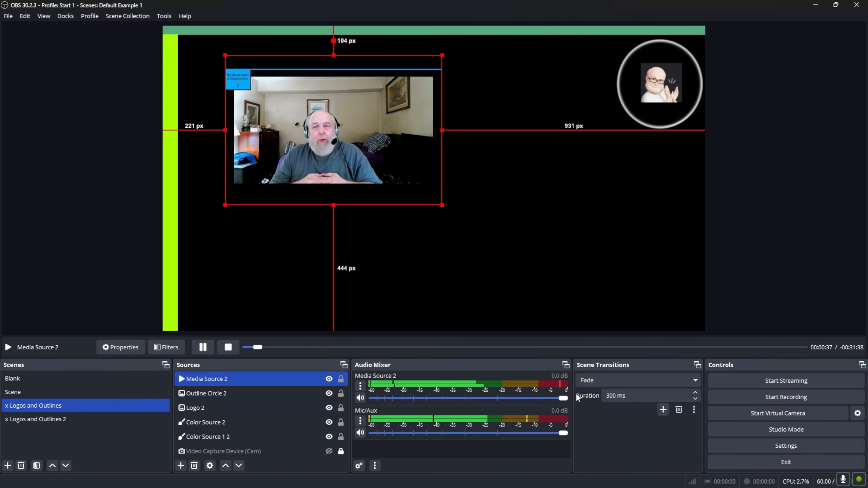
Review the audio filters of Media Source in the scene named Scene, and delete that media source from the scene.
left_click(116, 392)
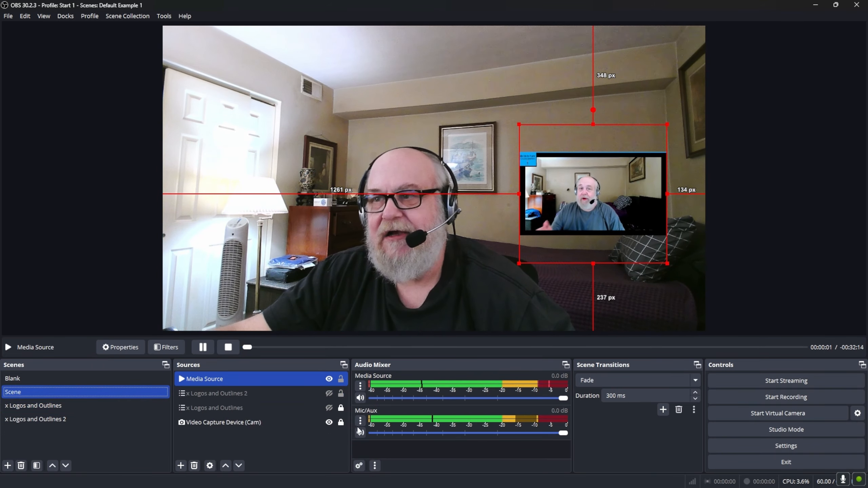
left_click(360, 390)
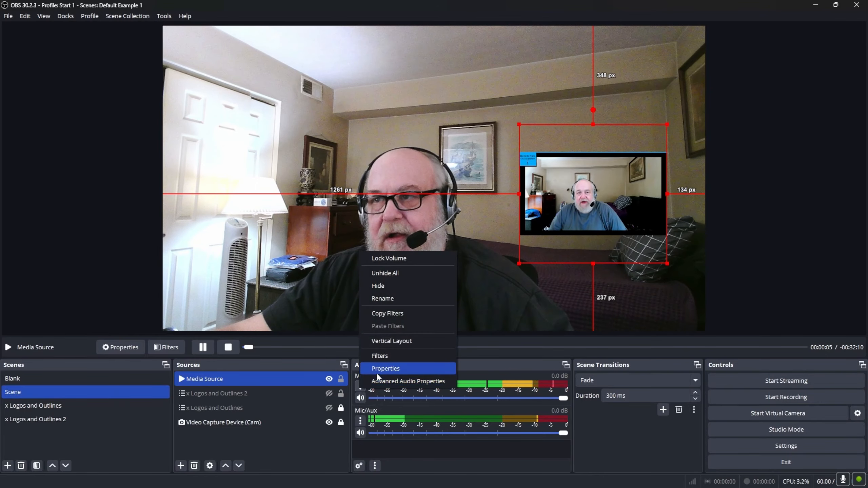
left_click(373, 355)
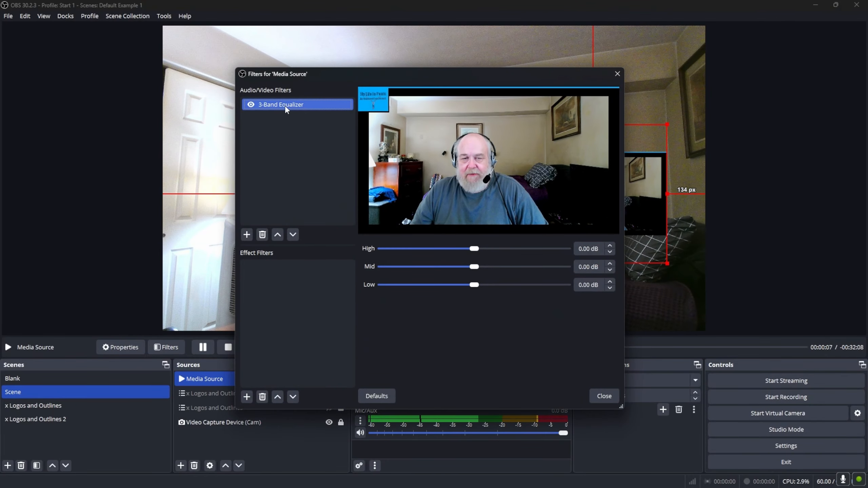
left_click(604, 397)
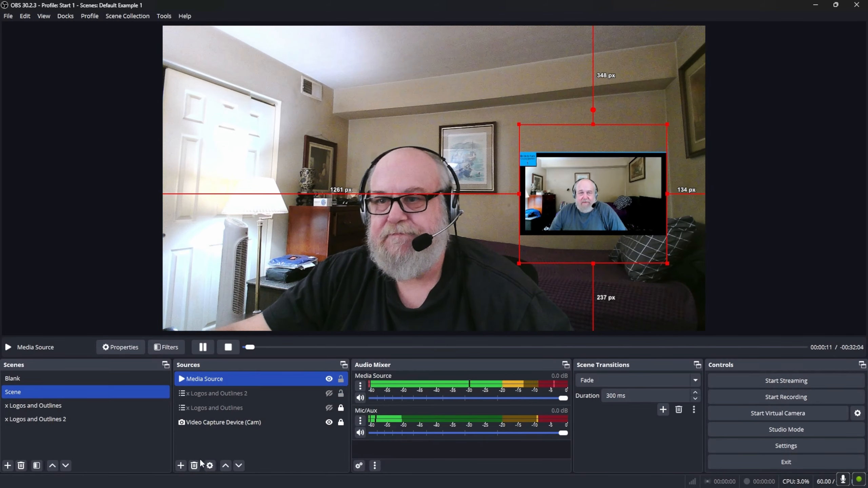
key("Delete")
left_click(464, 256)
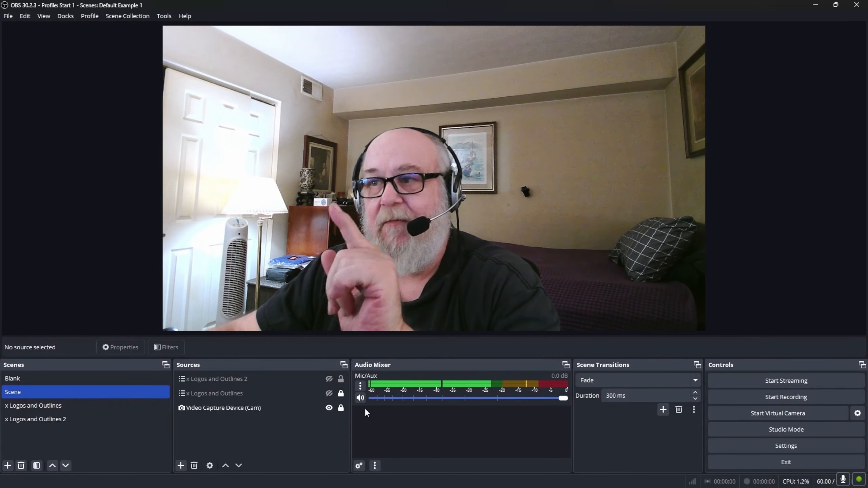
Set the audio monitoring of Mic/Aux to Monitor Only (mute output) in the advanced audio properties.
left_click(360, 387)
left_click(395, 376)
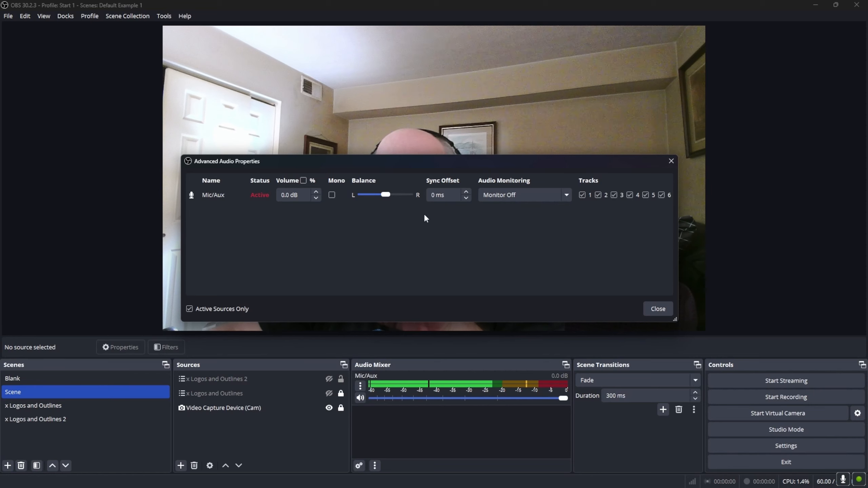
left_click(566, 195)
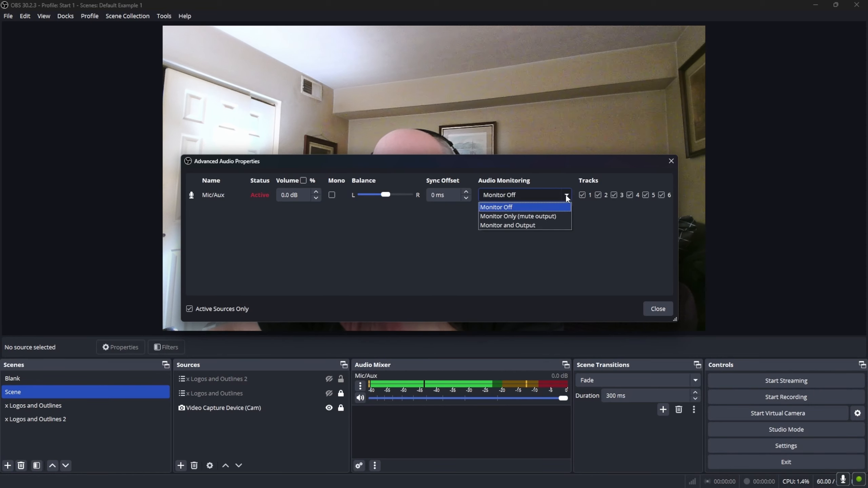
left_click(555, 216)
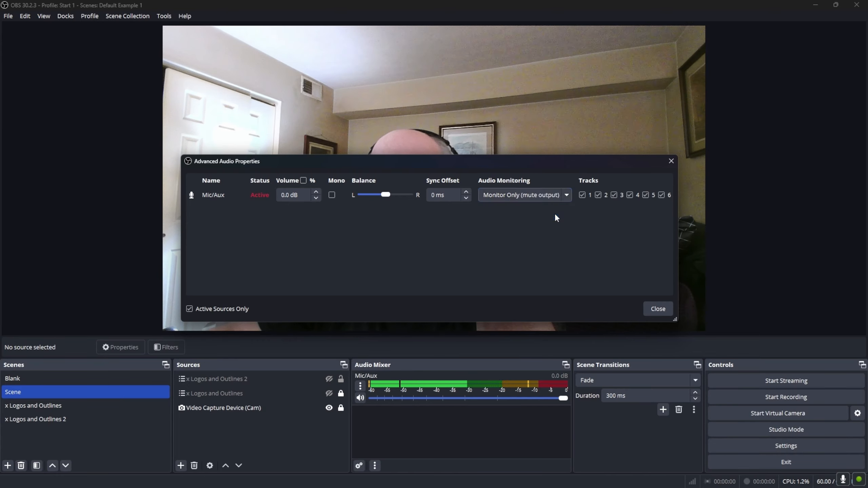
left_click(659, 308)
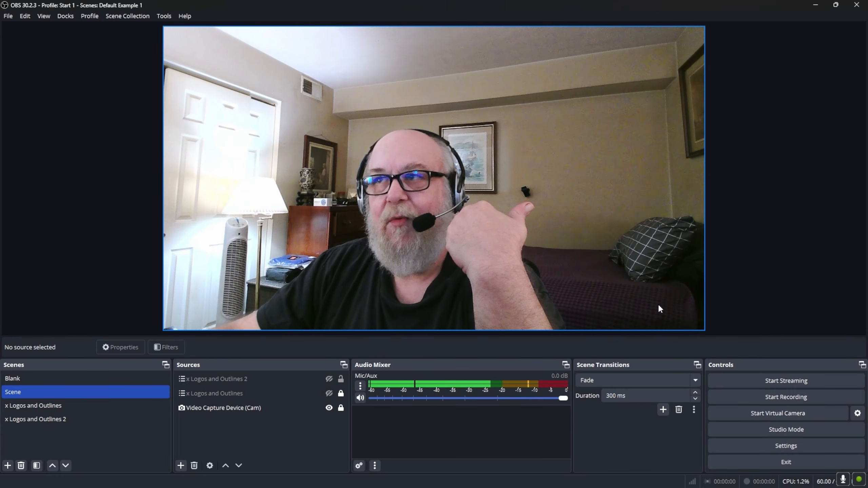